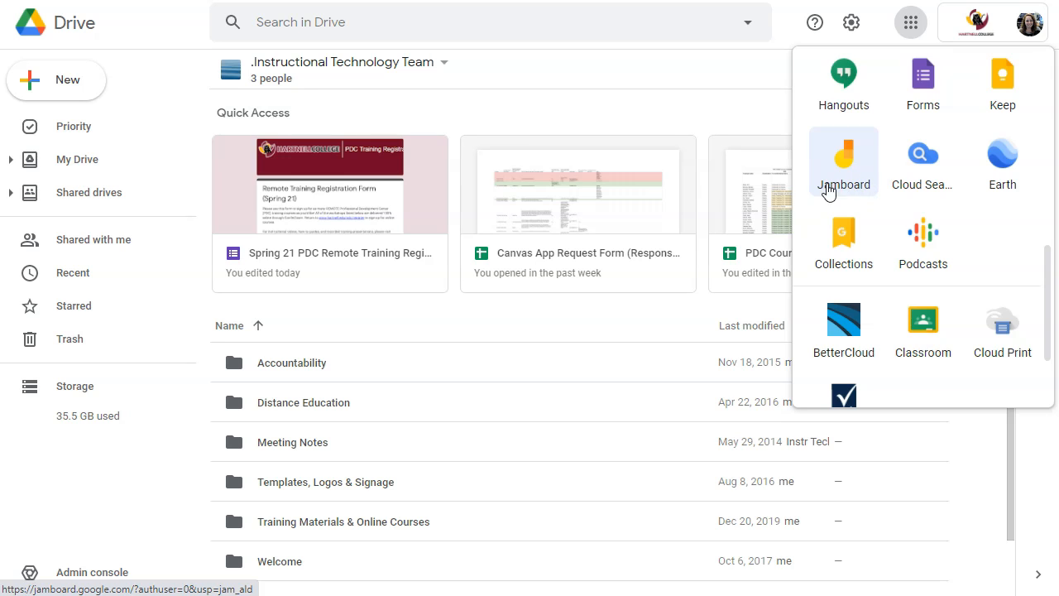
# Step: Create a new Jam in Google Jamboard and name it "Professional Development Committee Meeting 1/6/2021"
pyautogui.click(851, 159)
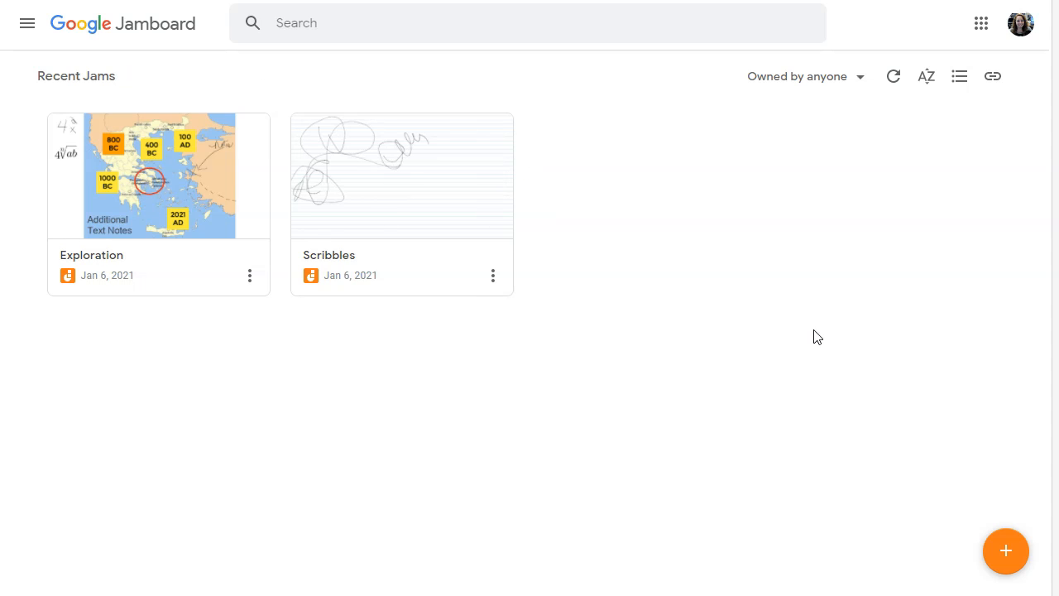
pyautogui.click(1005, 553)
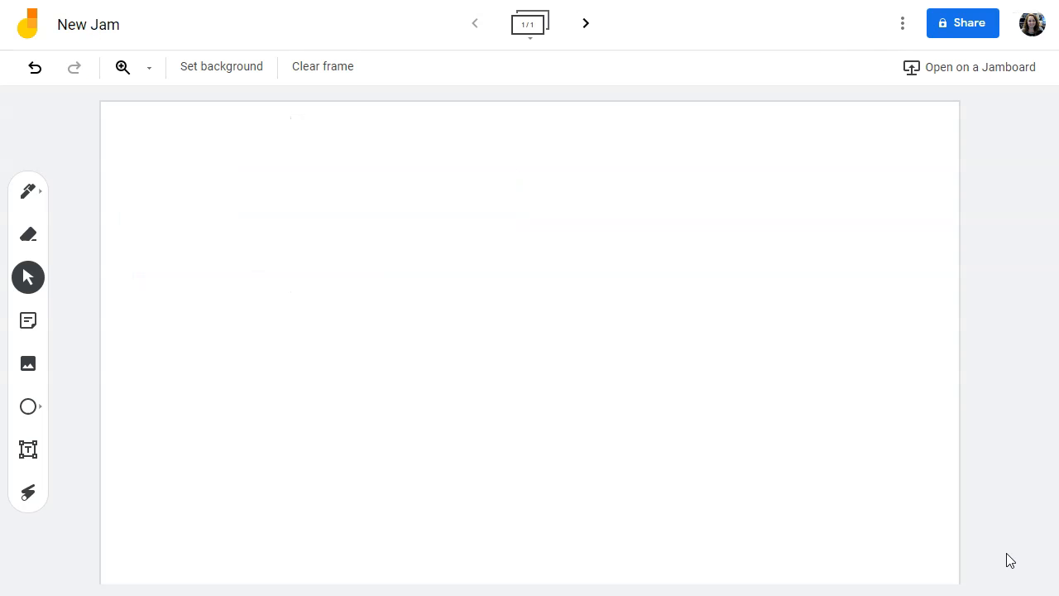
pyautogui.click(89, 27)
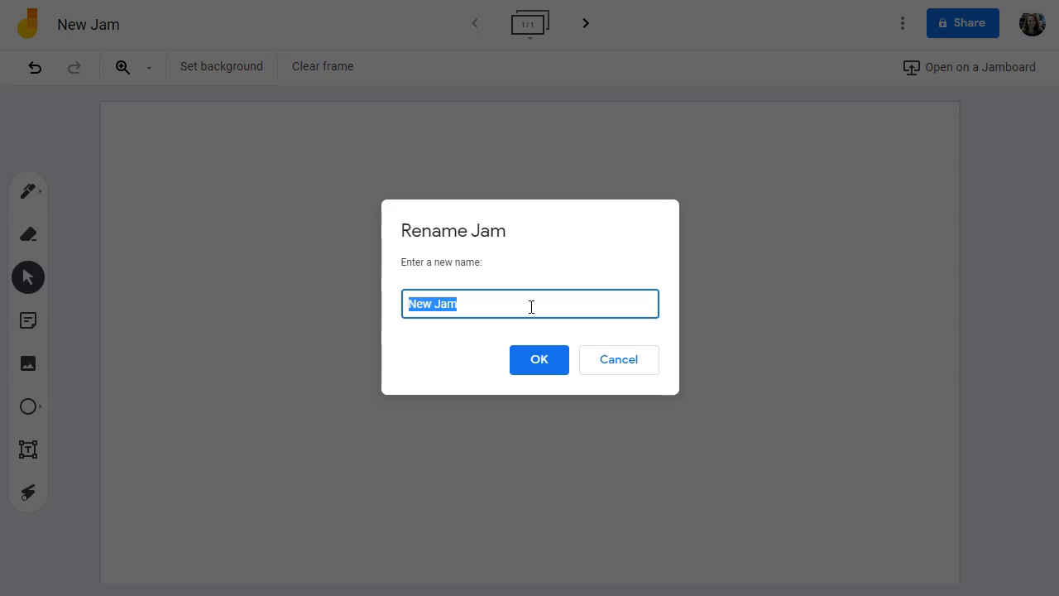
pyautogui.hotkey('ctrl', 'v')
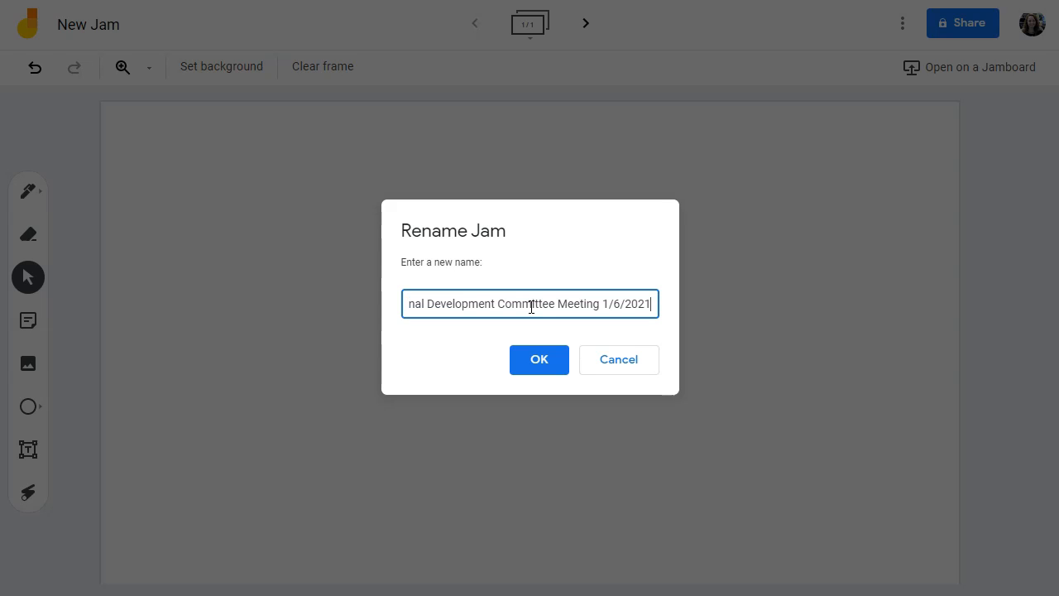
pyautogui.moveTo(531, 307); pyautogui.dragTo(343, 327)
pyautogui.click(586, 306)
pyautogui.moveTo(604, 305); pyautogui.dragTo(674, 313)
pyautogui.click(644, 310)
pyautogui.click(542, 363)
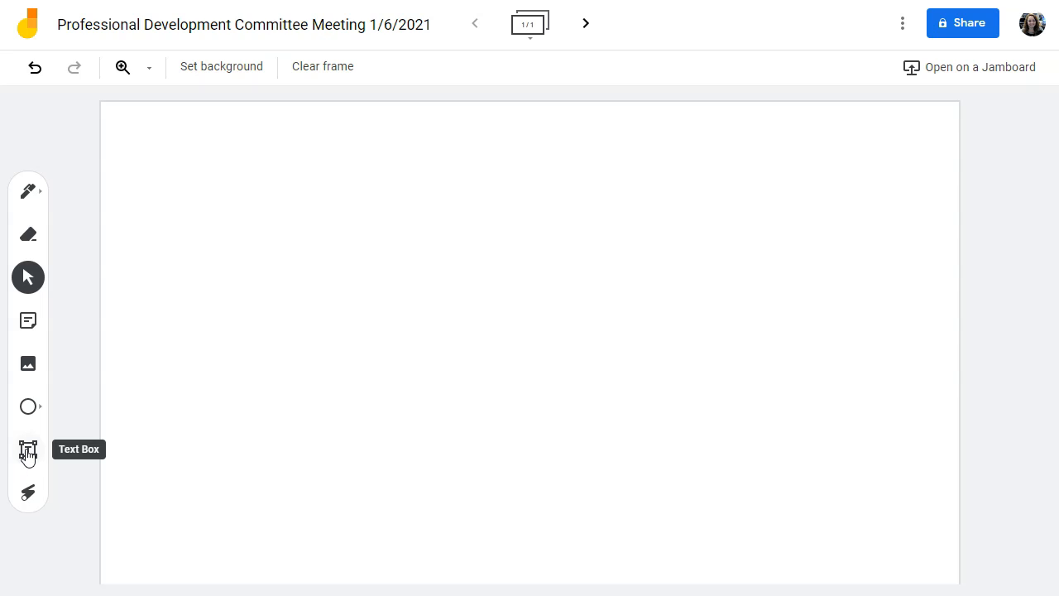
# Step: Demonstrate the laser pointer with several strokes across the blank frame
pyautogui.click(27, 493)
pyautogui.moveTo(380, 235)
pyautogui.mouseDown()
pyautogui.moveTo(436, 301)
pyautogui.moveTo(506, 249)
pyautogui.moveTo(869, 390)
pyautogui.moveTo(915, 439)
pyautogui.mouseUp()
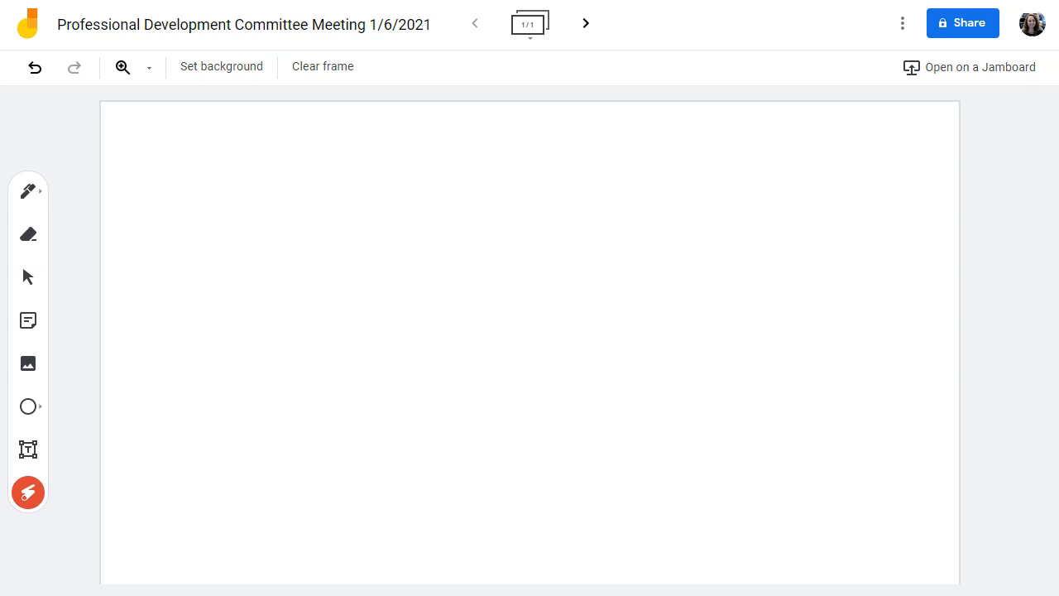
pyautogui.moveTo(281, 389); pyautogui.dragTo(634, 220)
pyautogui.moveTo(549, 203)
pyautogui.mouseDown()
pyautogui.moveTo(685, 206)
pyautogui.moveTo(660, 284)
pyautogui.mouseUp()
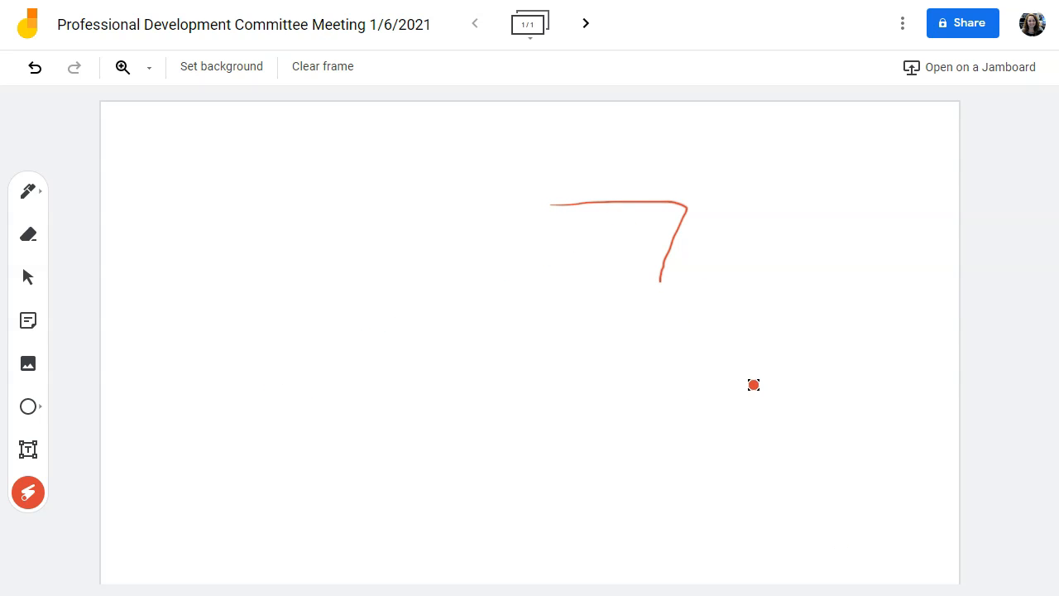
# Step: Try the dotted, blue line, blue graph, gray graph, blueboard and black backgrounds on the frame in turn
pyautogui.click(226, 73)
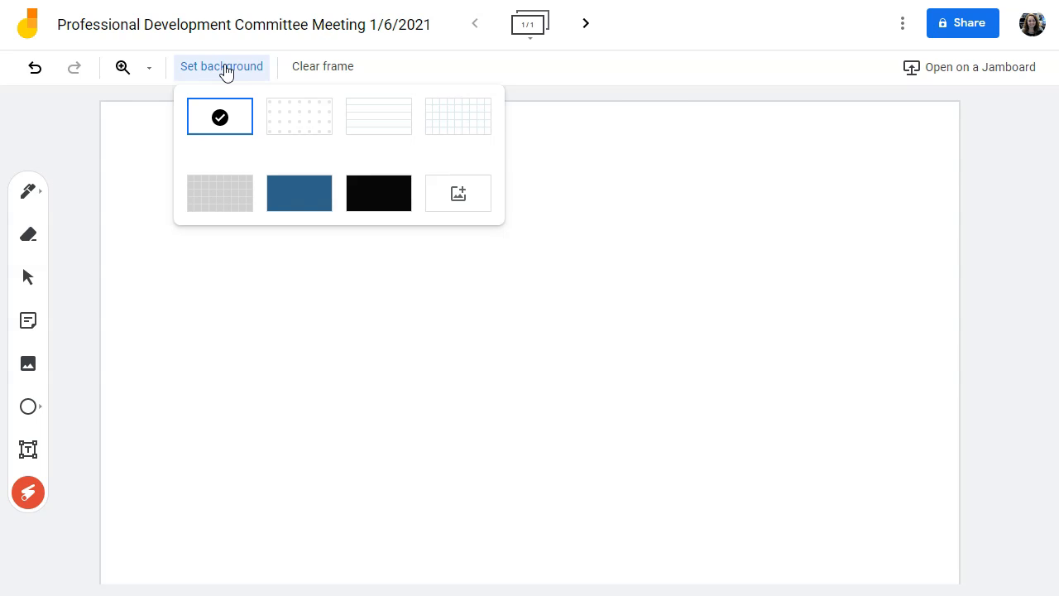
pyautogui.click(315, 117)
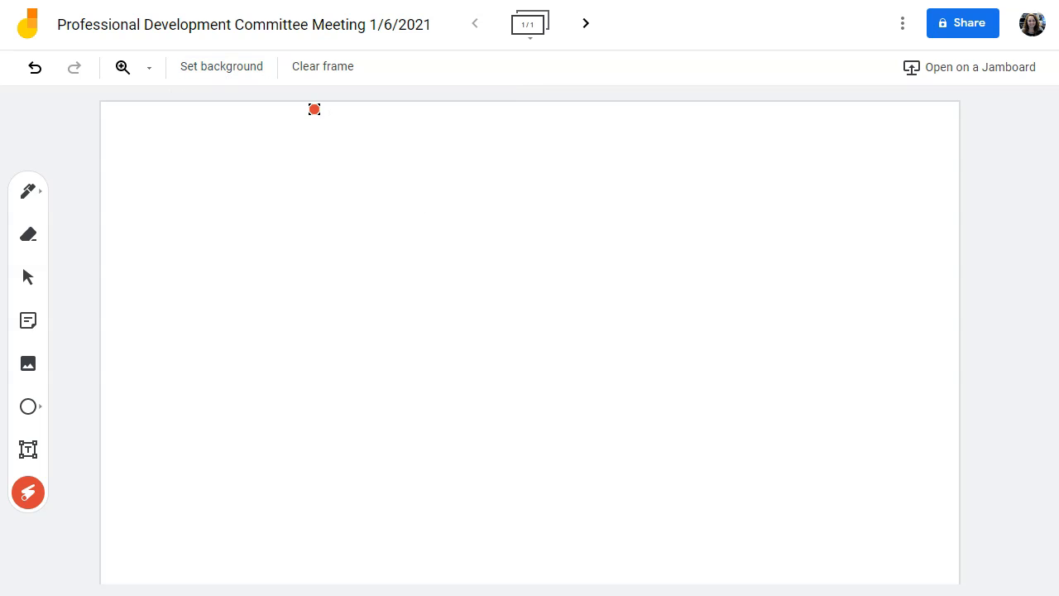
pyautogui.click(248, 76)
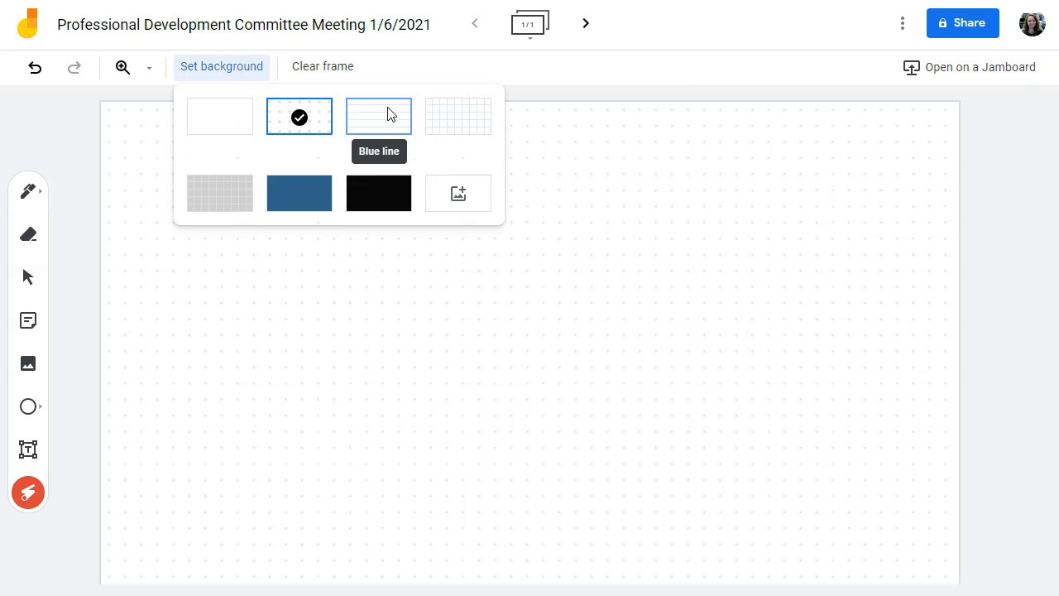
pyautogui.click(391, 115)
pyautogui.click(253, 76)
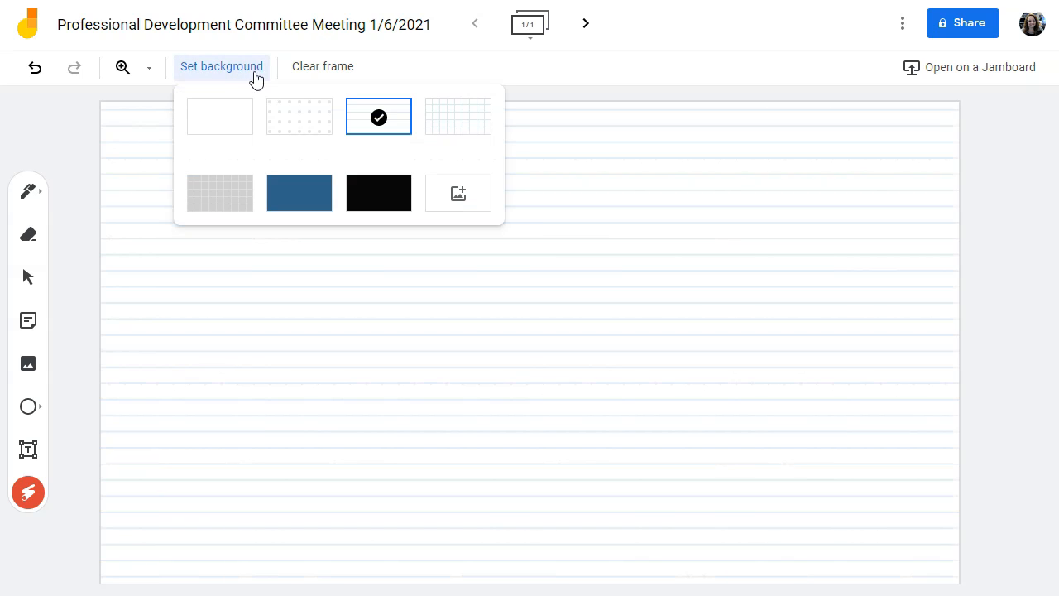
pyautogui.click(451, 123)
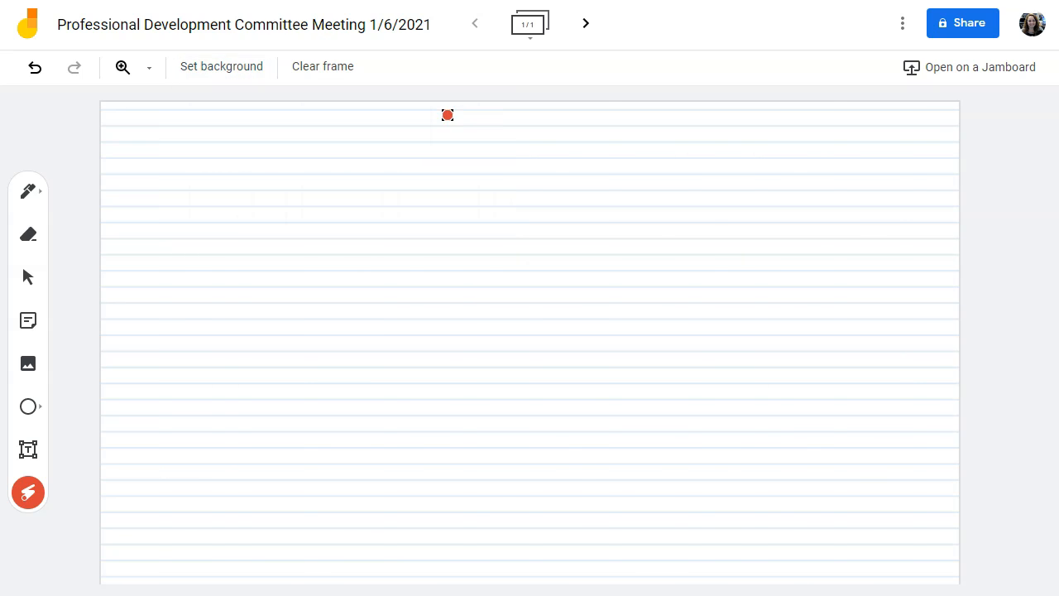
pyautogui.click(220, 72)
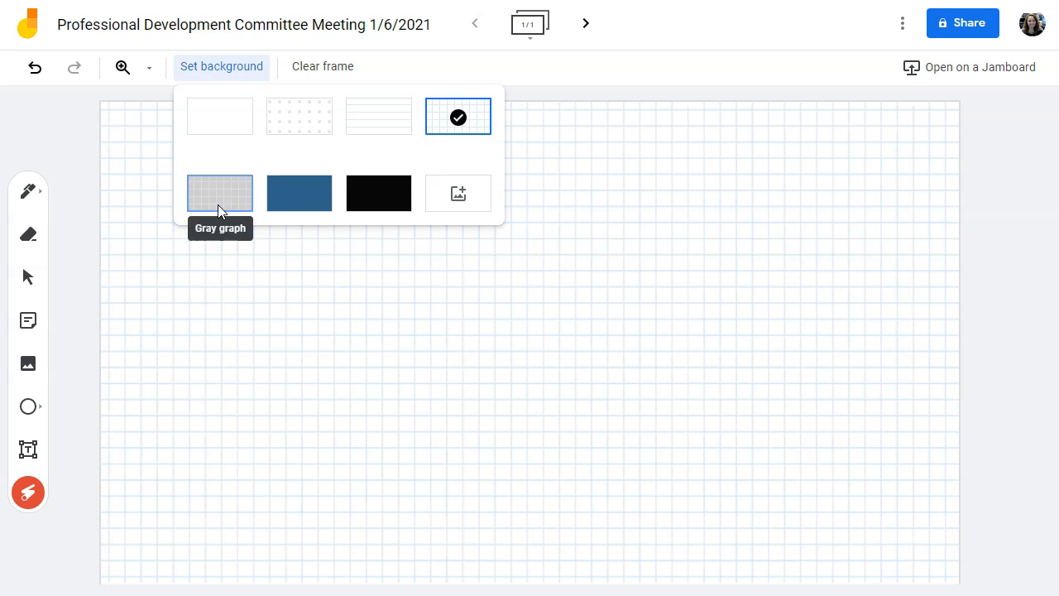
pyautogui.click(220, 203)
pyautogui.click(246, 68)
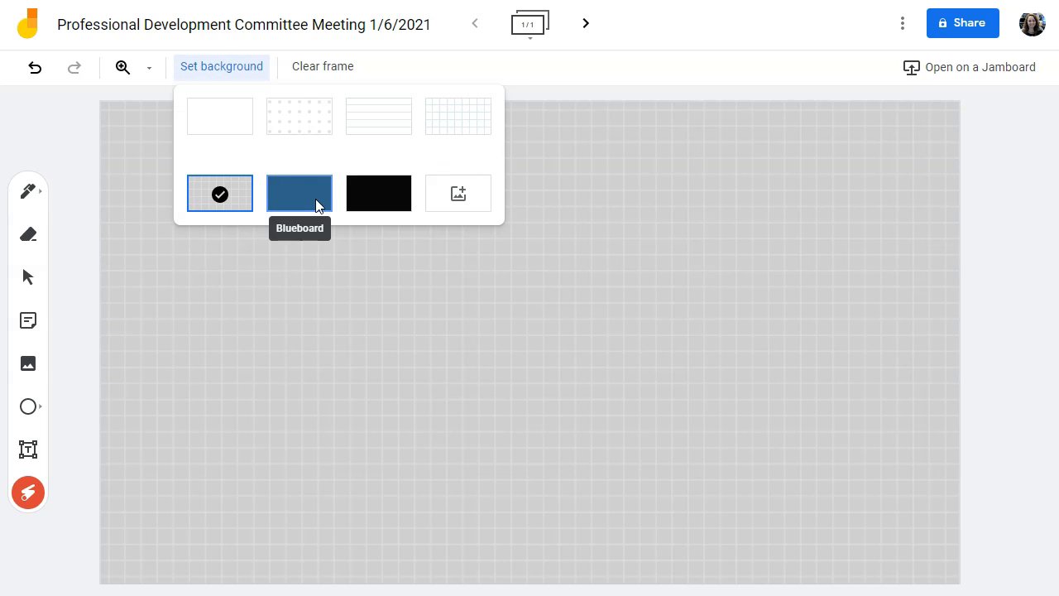
pyautogui.click(319, 213)
pyautogui.click(246, 68)
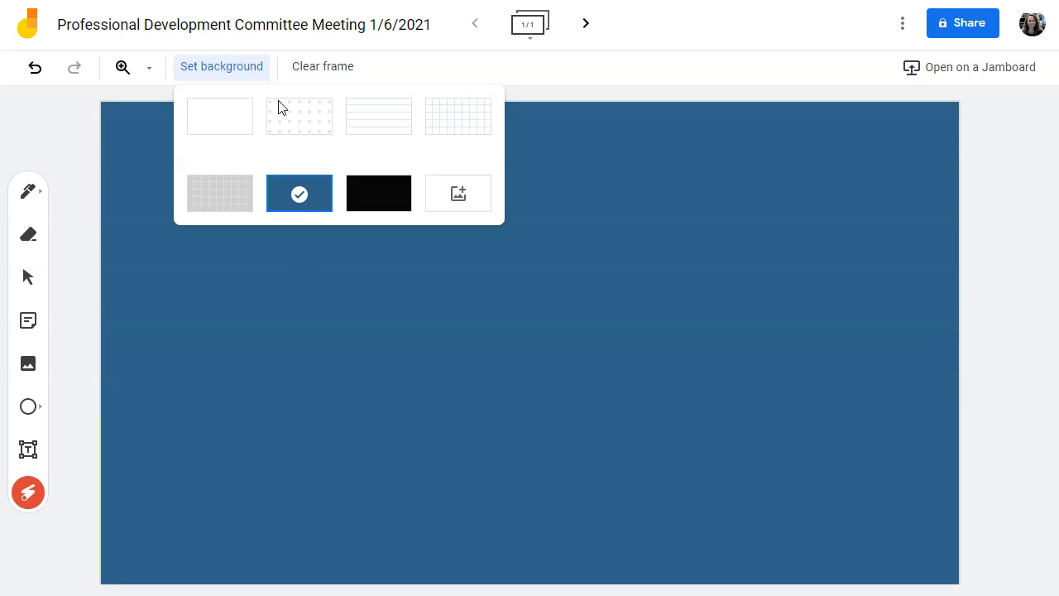
pyautogui.click(382, 197)
# Step: Search Google images for "map of california" and set the county outline map with one red county as the frame background
pyautogui.click(248, 68)
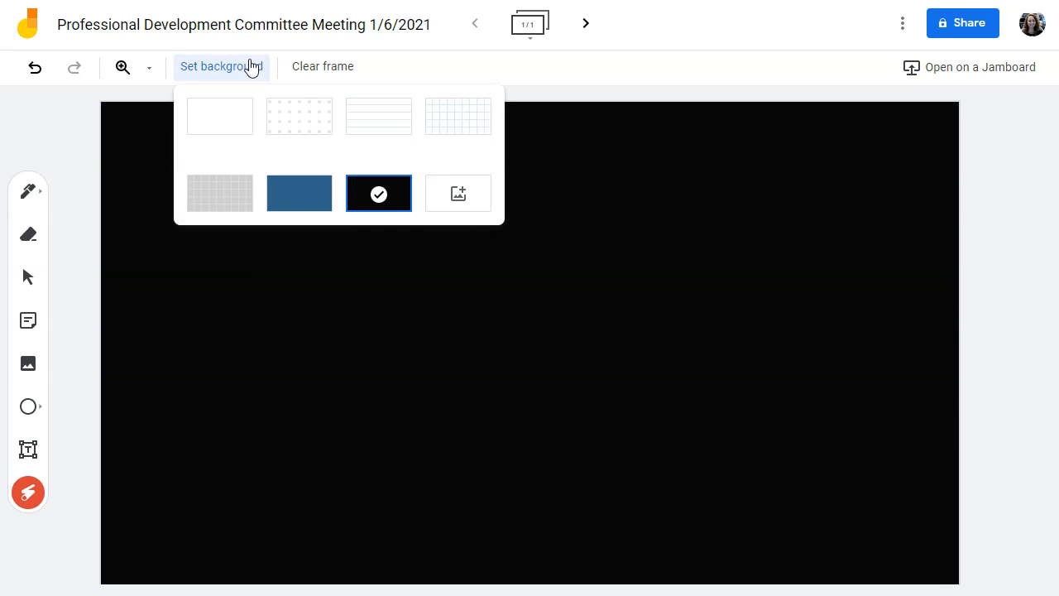
pyautogui.click(476, 204)
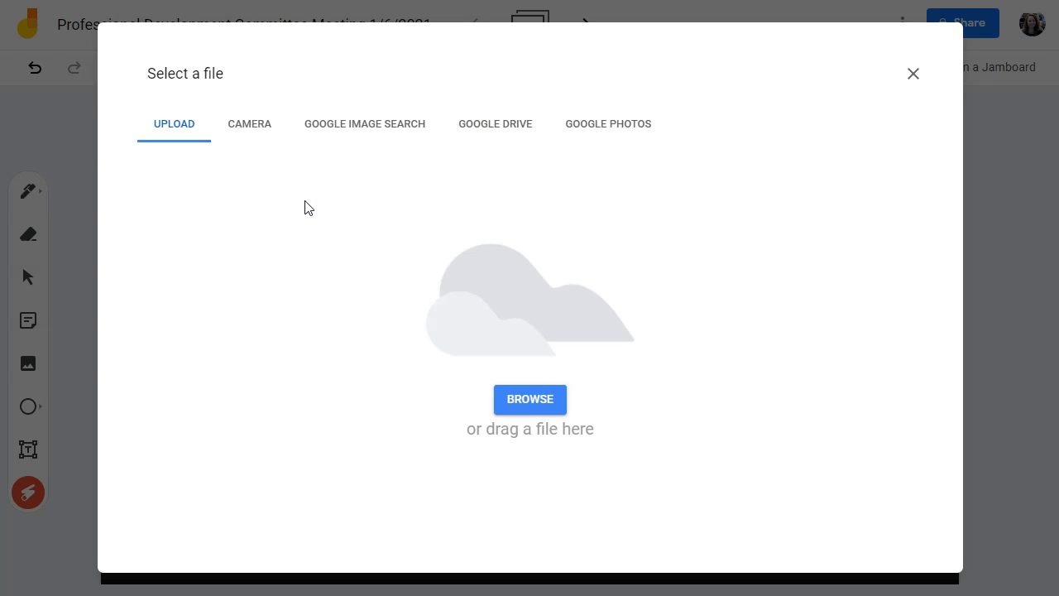
pyautogui.click(362, 129)
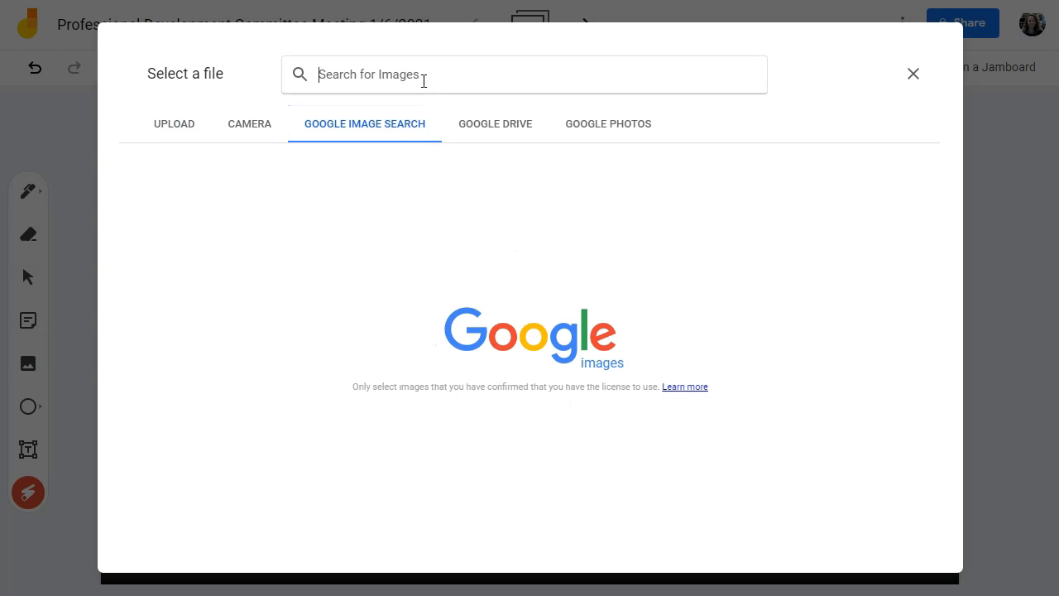
pyautogui.write('map of california')
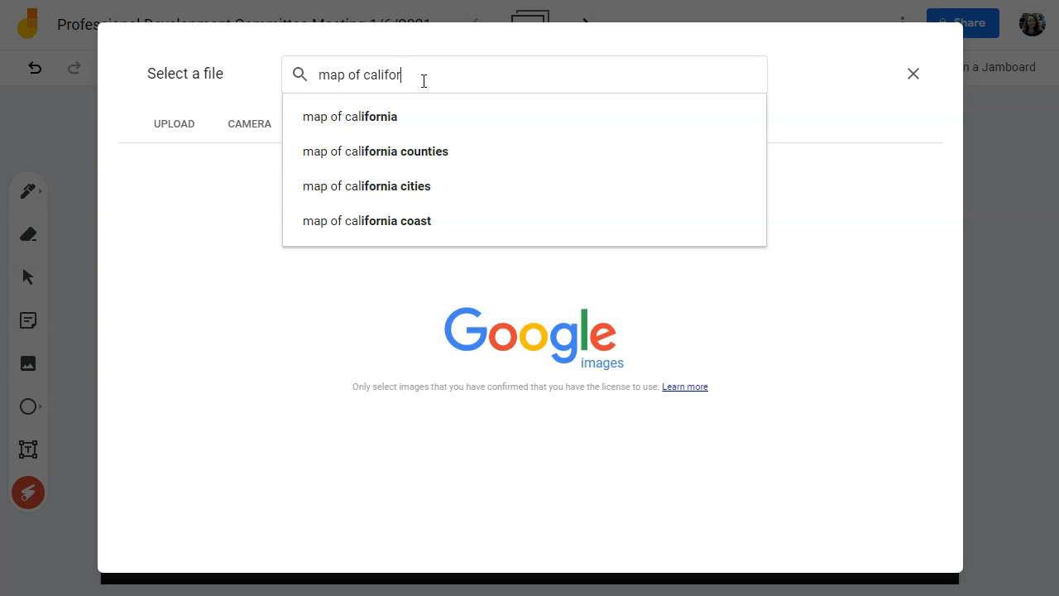
pyautogui.press('Return')
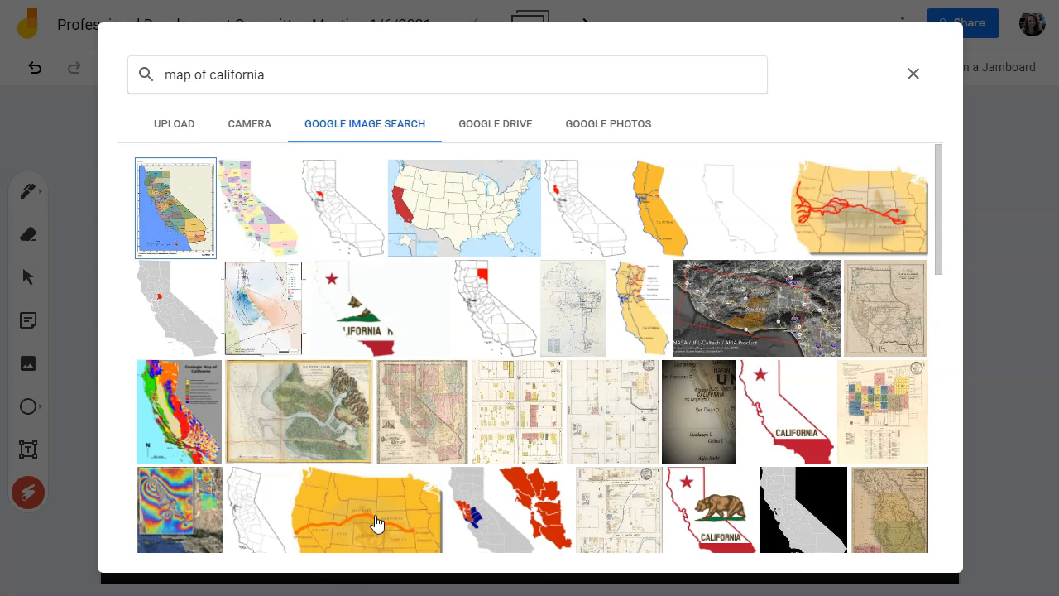
pyautogui.click(567, 211)
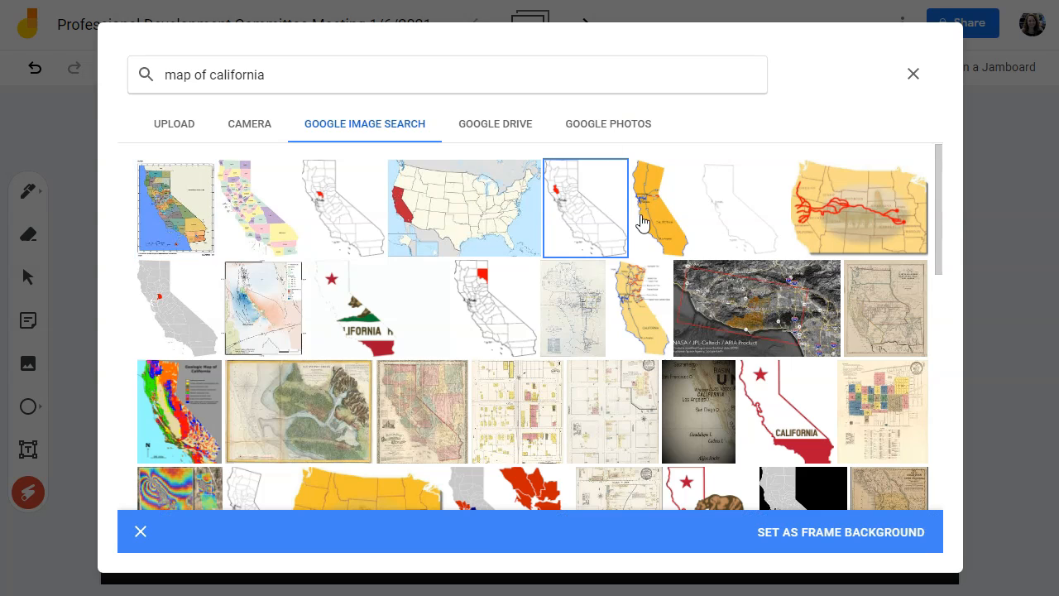
pyautogui.click(840, 531)
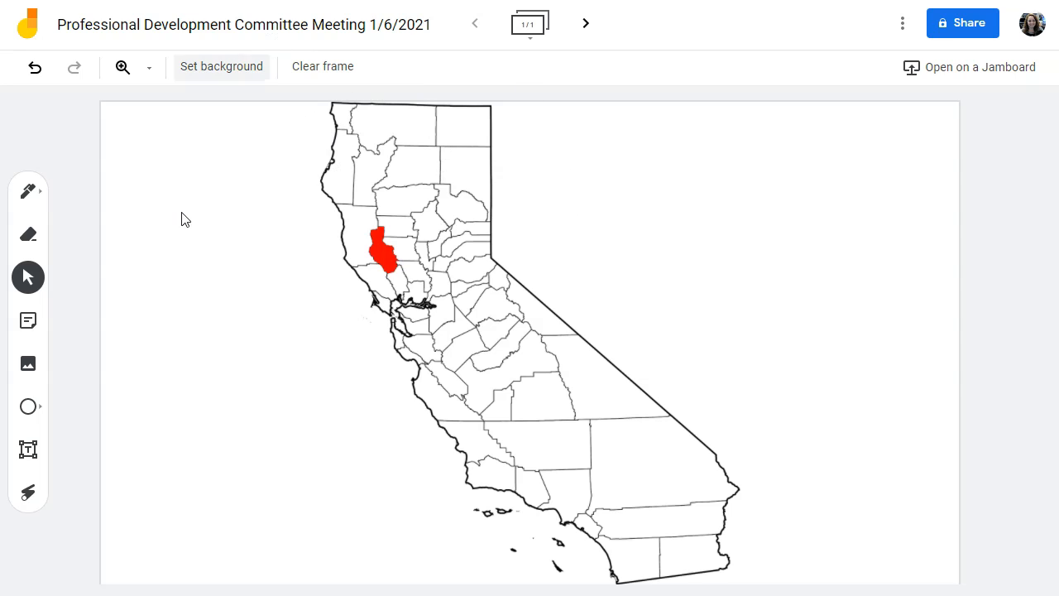
# Step: Draw with the black pen an arrow toward the red county, circles around it, and a smiley face beside the map
pyautogui.click(30, 194)
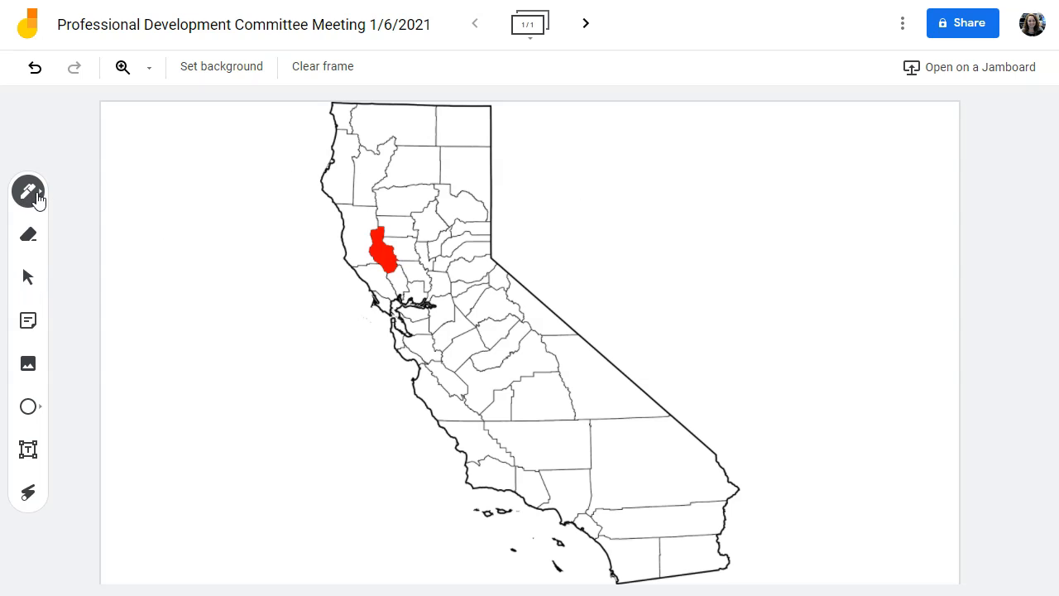
pyautogui.click(33, 197)
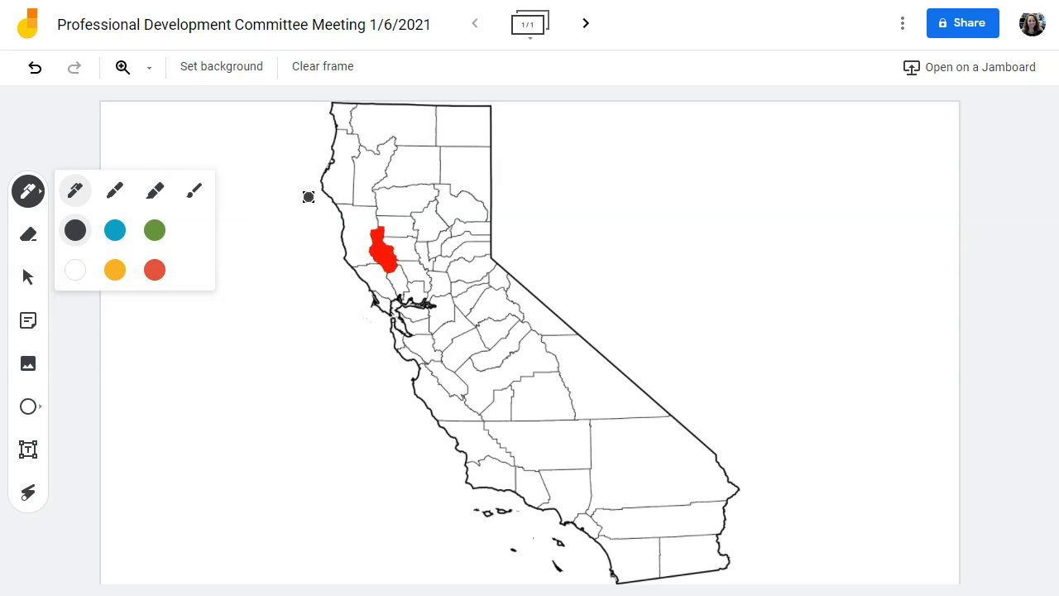
pyautogui.moveTo(232, 209)
pyautogui.mouseDown()
pyautogui.moveTo(335, 231)
pyautogui.moveTo(315, 244)
pyautogui.mouseUp()
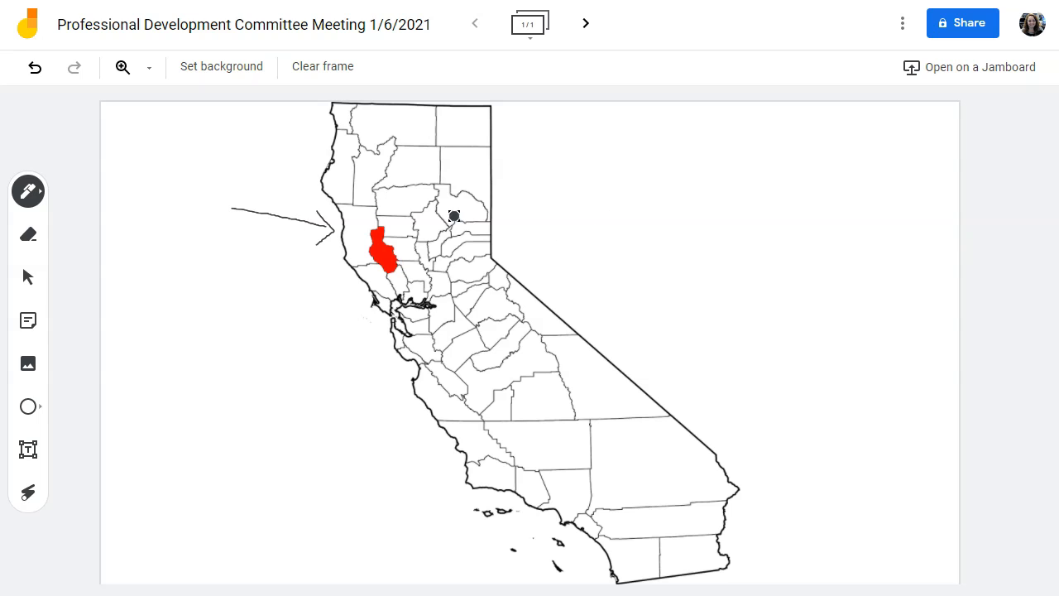
pyautogui.moveTo(369, 210)
pyautogui.mouseDown()
pyautogui.moveTo(357, 226)
pyautogui.moveTo(376, 305)
pyautogui.moveTo(376, 211)
pyautogui.mouseUp()
pyautogui.moveTo(612, 255)
pyautogui.mouseDown()
pyautogui.moveTo(643, 298)
pyautogui.moveTo(716, 281)
pyautogui.mouseUp()
pyautogui.moveTo(653, 231)
pyautogui.mouseDown()
pyautogui.moveTo(642, 247)
pyautogui.moveTo(665, 253)
pyautogui.mouseUp()
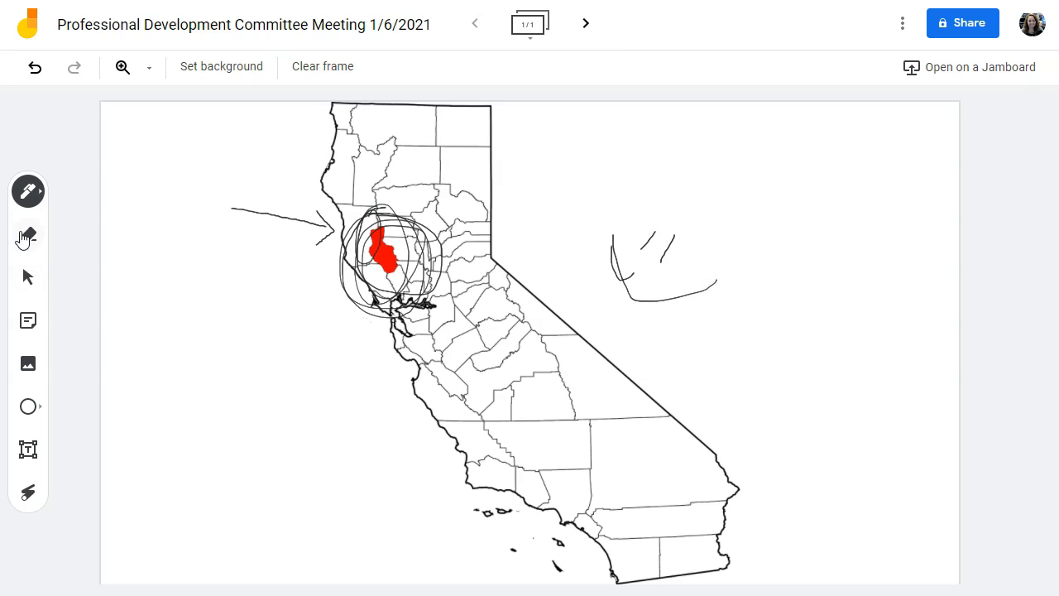
# Step: Erase the smiley face, the circles around the red county and the arrow
pyautogui.click(26, 245)
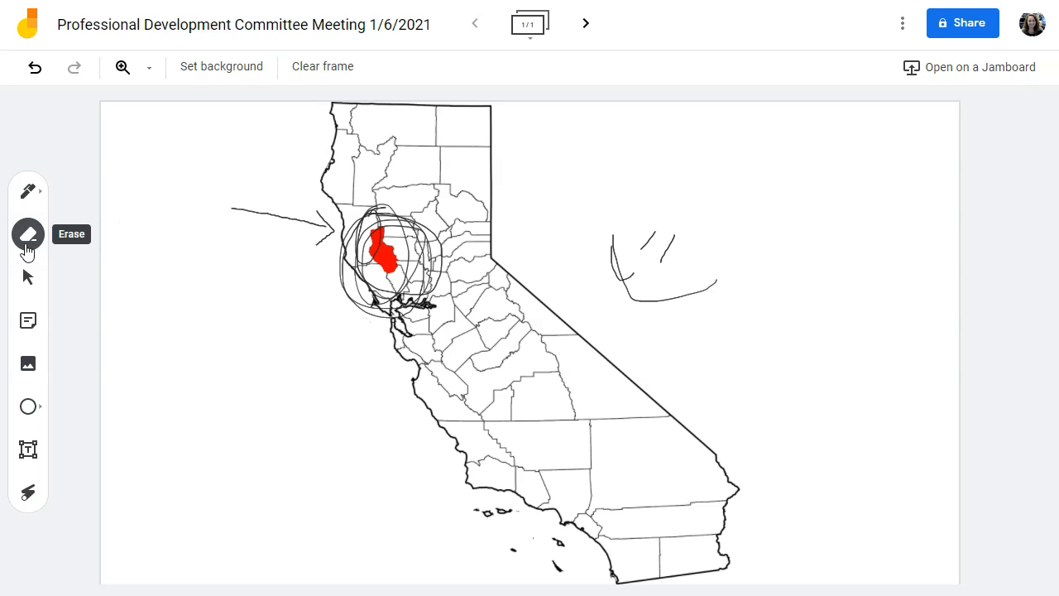
pyautogui.moveTo(620, 271)
pyautogui.mouseDown()
pyautogui.moveTo(614, 256)
pyautogui.moveTo(626, 235)
pyautogui.moveTo(603, 272)
pyautogui.moveTo(709, 281)
pyautogui.mouseUp()
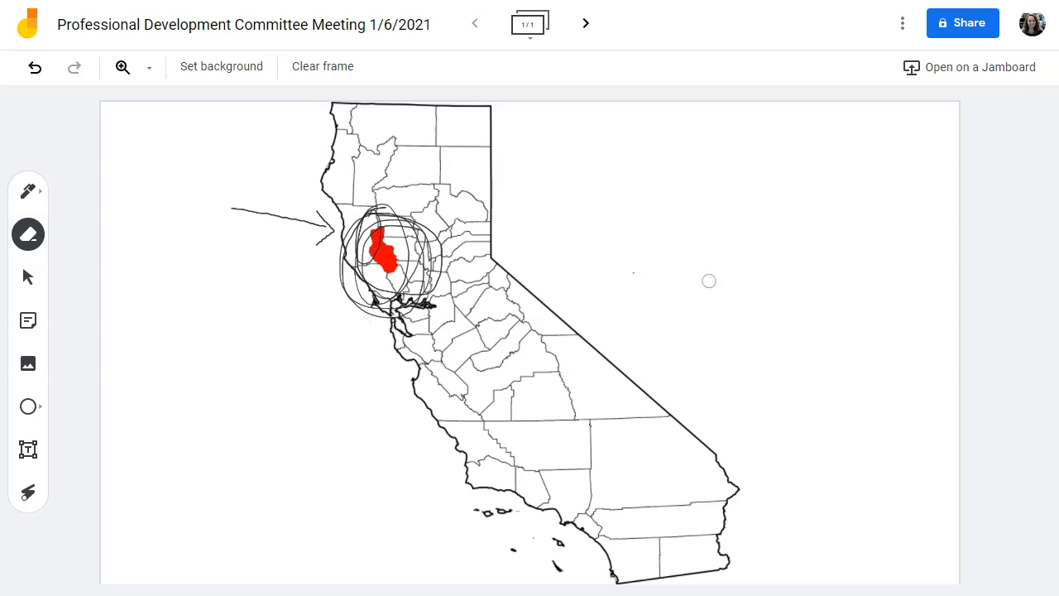
pyautogui.moveTo(457, 236)
pyautogui.mouseDown()
pyautogui.moveTo(513, 229)
pyautogui.moveTo(298, 222)
pyautogui.moveTo(246, 203)
pyautogui.moveTo(429, 285)
pyautogui.moveTo(387, 296)
pyautogui.moveTo(407, 323)
pyautogui.moveTo(340, 295)
pyautogui.moveTo(424, 302)
pyautogui.moveTo(361, 329)
pyautogui.moveTo(388, 359)
pyautogui.mouseUp()
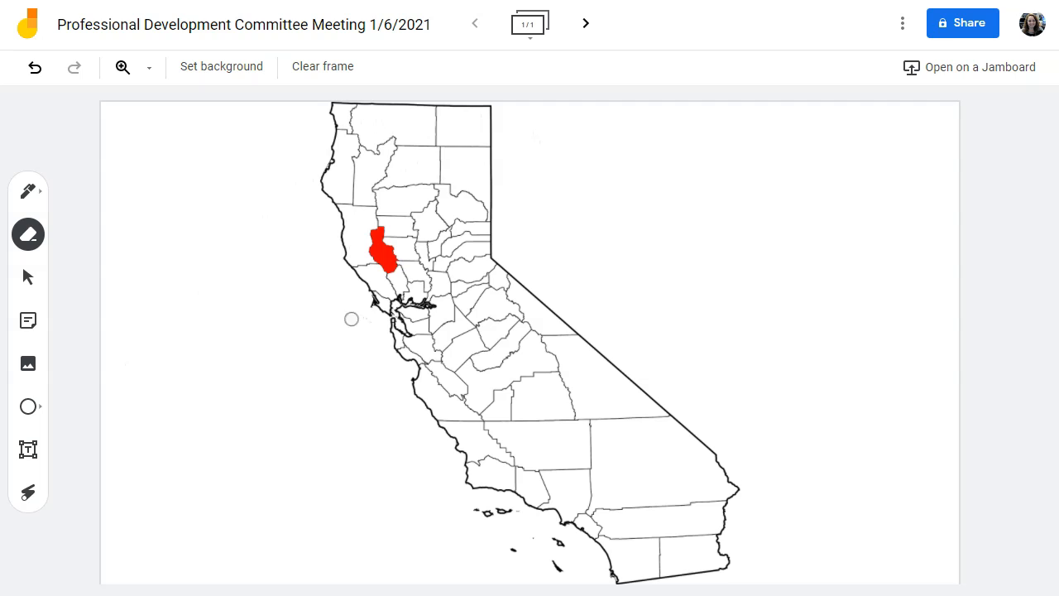
pyautogui.click(42, 190)
pyautogui.click(42, 190)
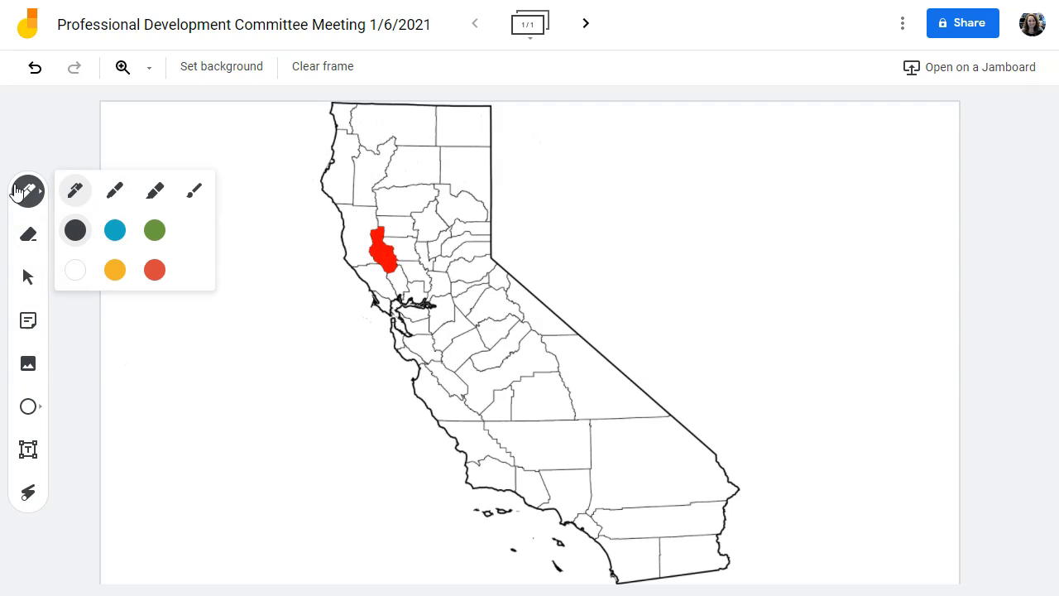
# Step: Add a yellow sticky note reading "1800s" to the frame, without creating a second note
pyautogui.click(28, 321)
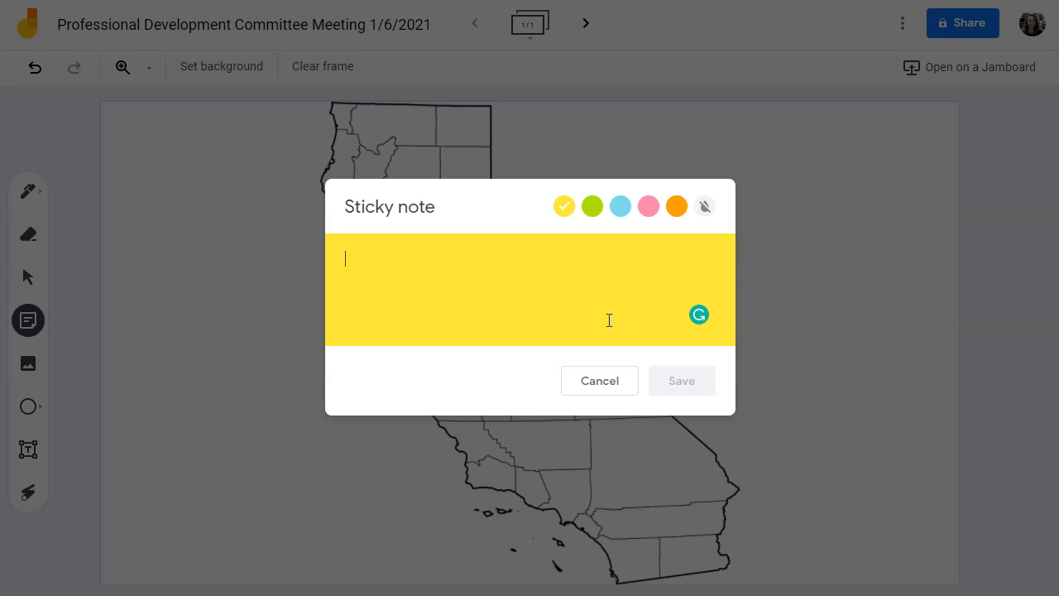
pyautogui.write('1800s')
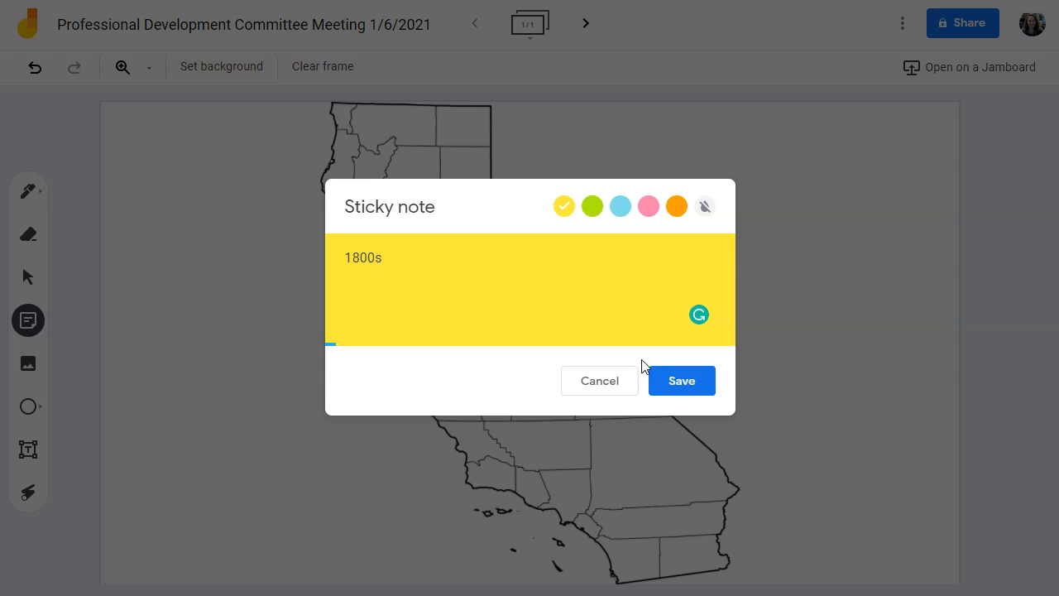
pyautogui.click(683, 381)
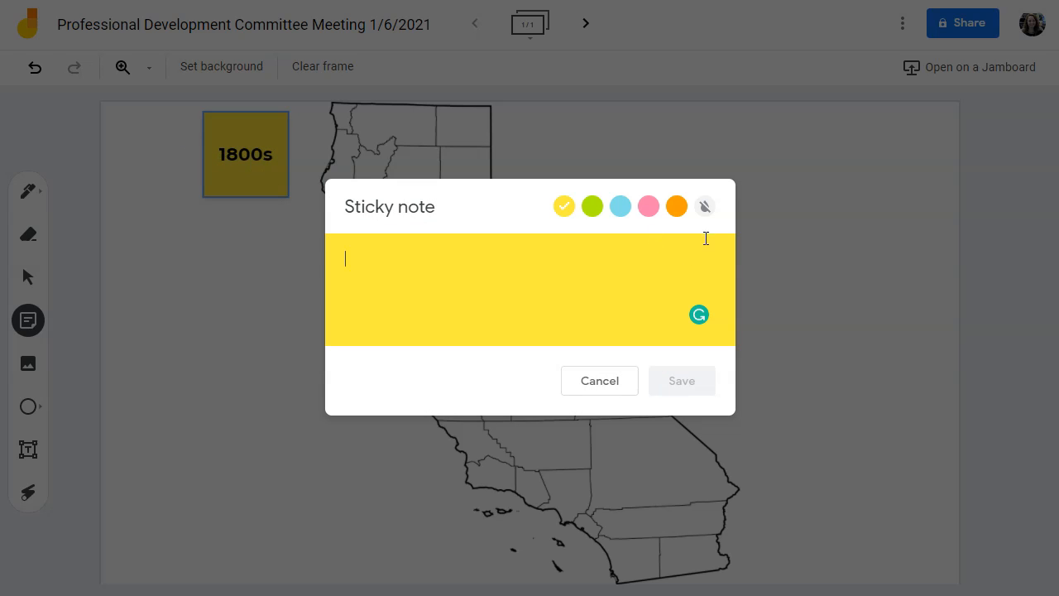
pyautogui.click(590, 387)
# Step: Move the 1800s sticky note off the coast next to the red county and rotate it to nearly upright
pyautogui.moveTo(247, 135); pyautogui.dragTo(241, 306)
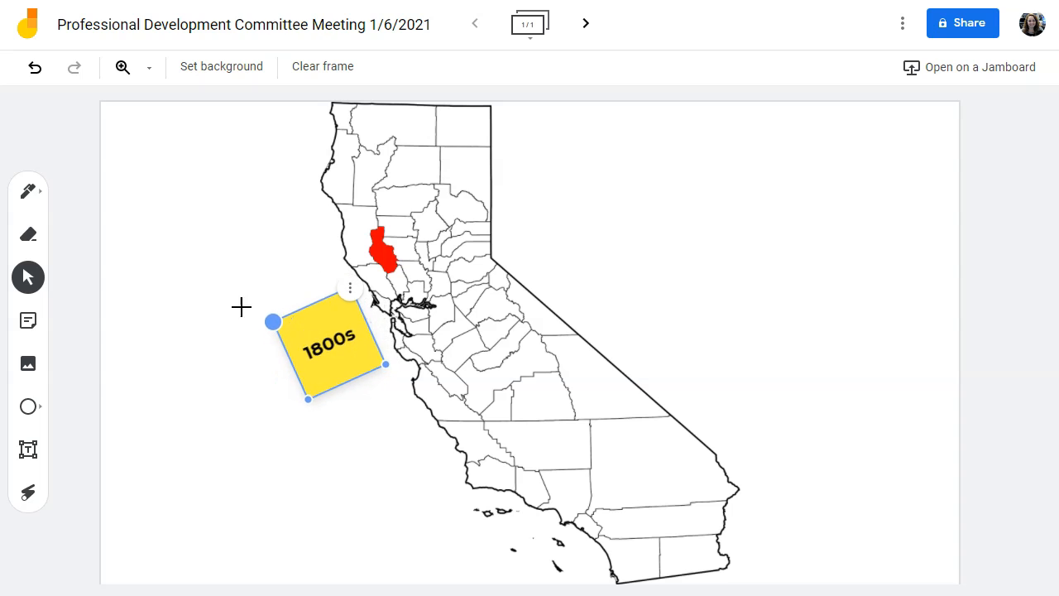
pyautogui.moveTo(350, 356); pyautogui.dragTo(326, 320)
pyautogui.moveTo(254, 283); pyautogui.dragTo(260, 267)
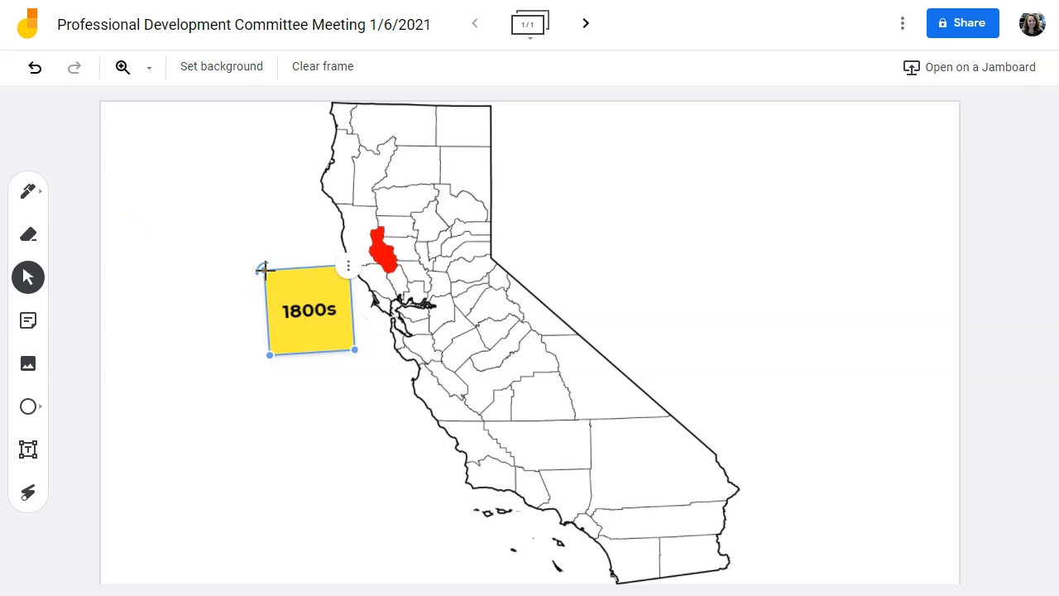
# Step: Add a yellow sticky note reading "Enter text here!" to the frame, without creating another note
pyautogui.click(28, 322)
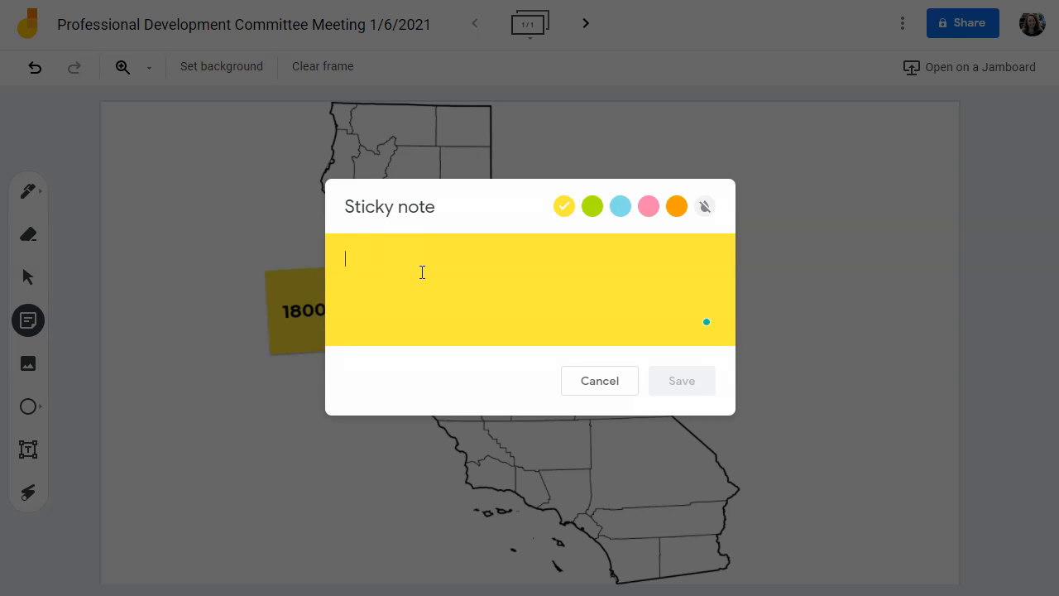
pyautogui.write('Enter text here!')
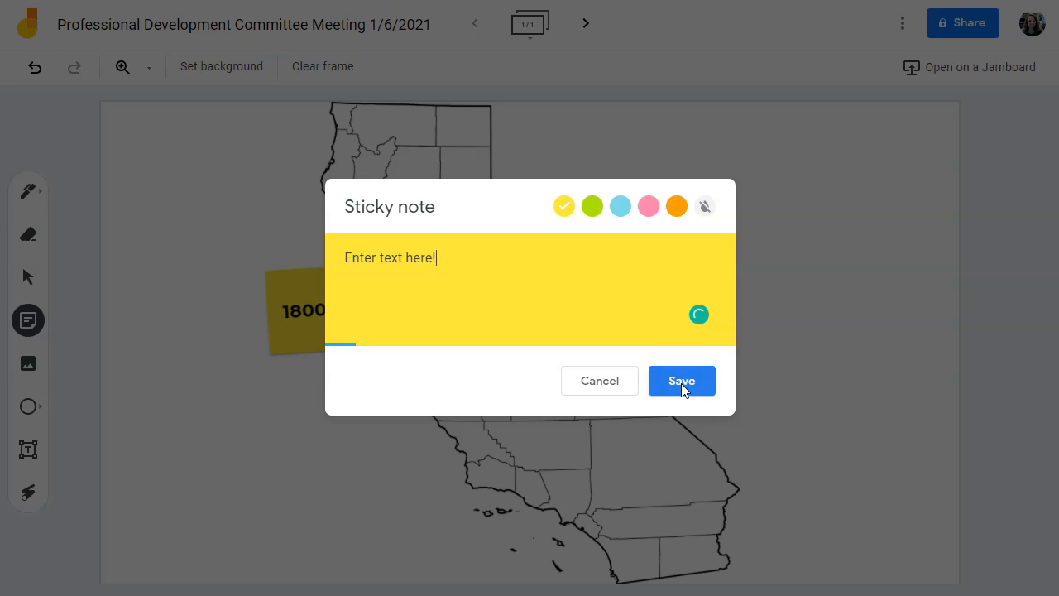
pyautogui.click(681, 383)
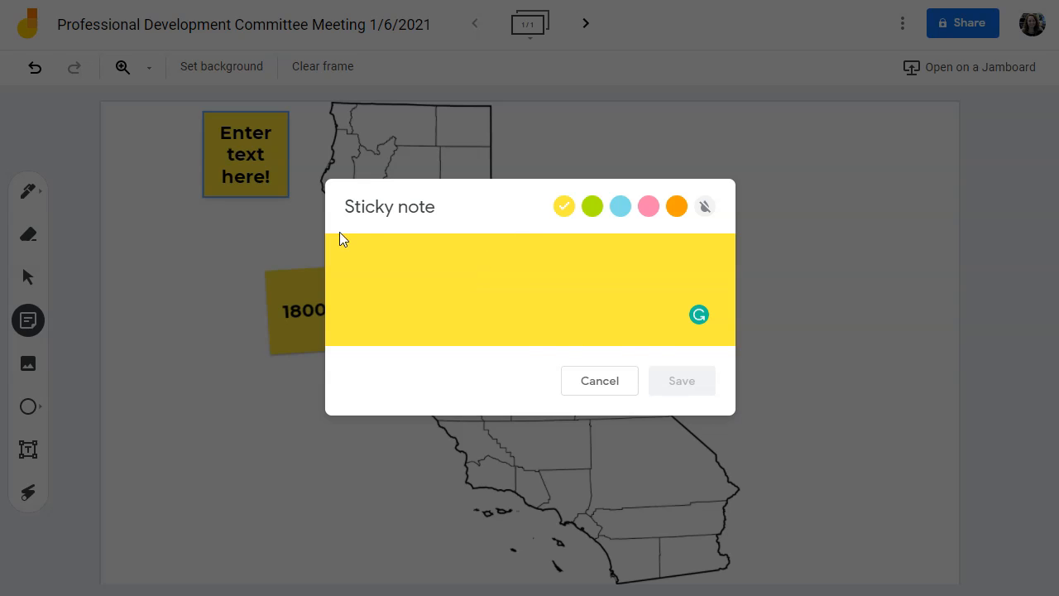
pyautogui.click(617, 381)
# Step: Move the "Enter text here!" note to the blank area east of the map and enlarge it by about half
pyautogui.moveTo(244, 142); pyautogui.dragTo(805, 255)
pyautogui.click(881, 251)
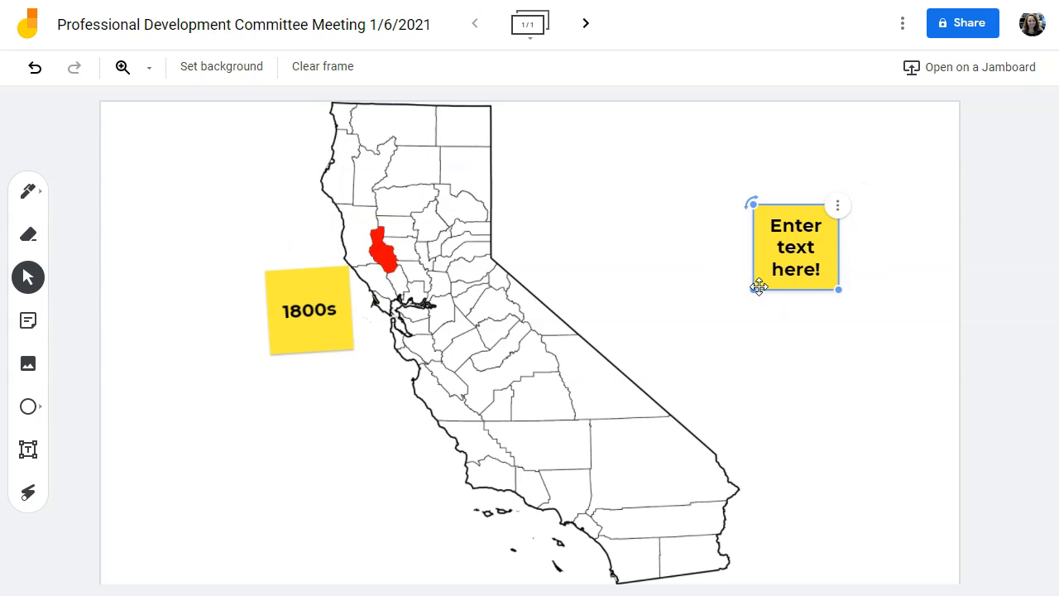
pyautogui.moveTo(755, 286); pyautogui.dragTo(711, 330)
# Step: Duplicate the "Enter text here!" note and place the copy below it, over the map's eastern border
pyautogui.click(838, 205)
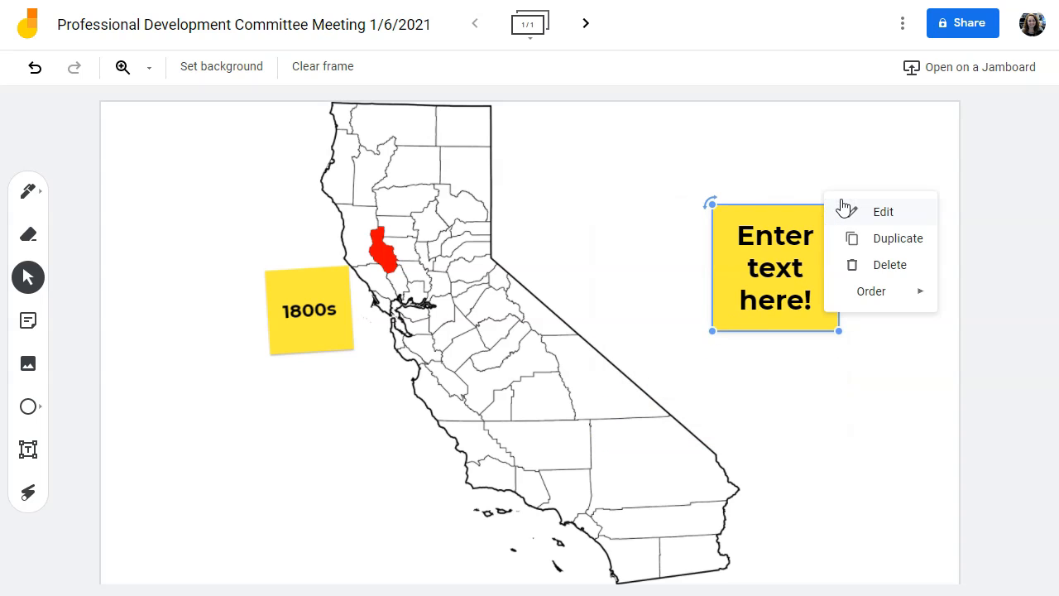
pyautogui.click(885, 248)
pyautogui.moveTo(825, 276); pyautogui.dragTo(714, 372)
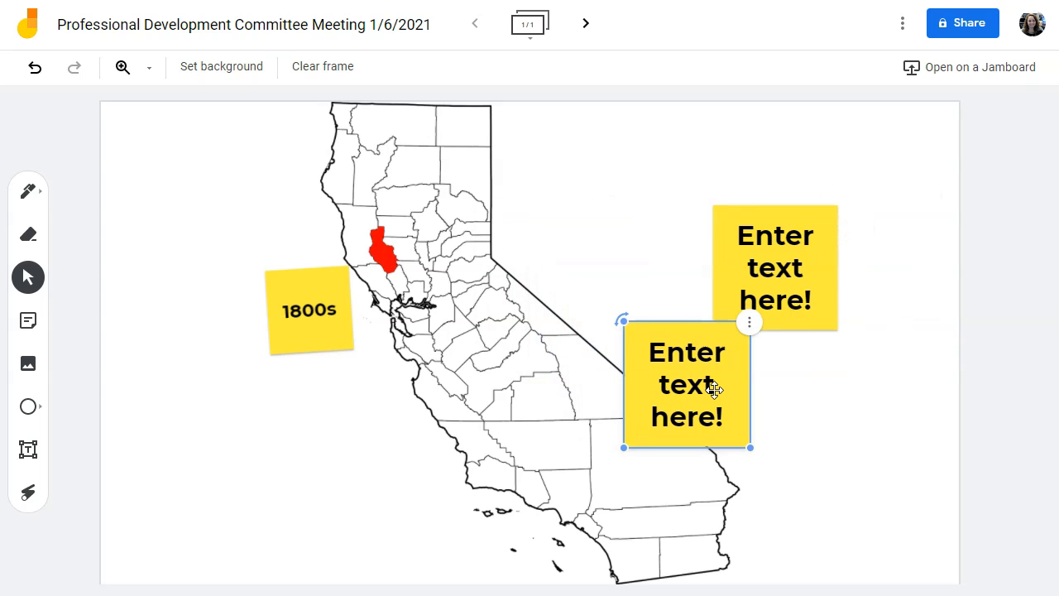
# Step: Change the copied note's text to "2021" and move it to the frame's lower-left area, leaving the original note's text as is
pyautogui.doubleClick(787, 269)
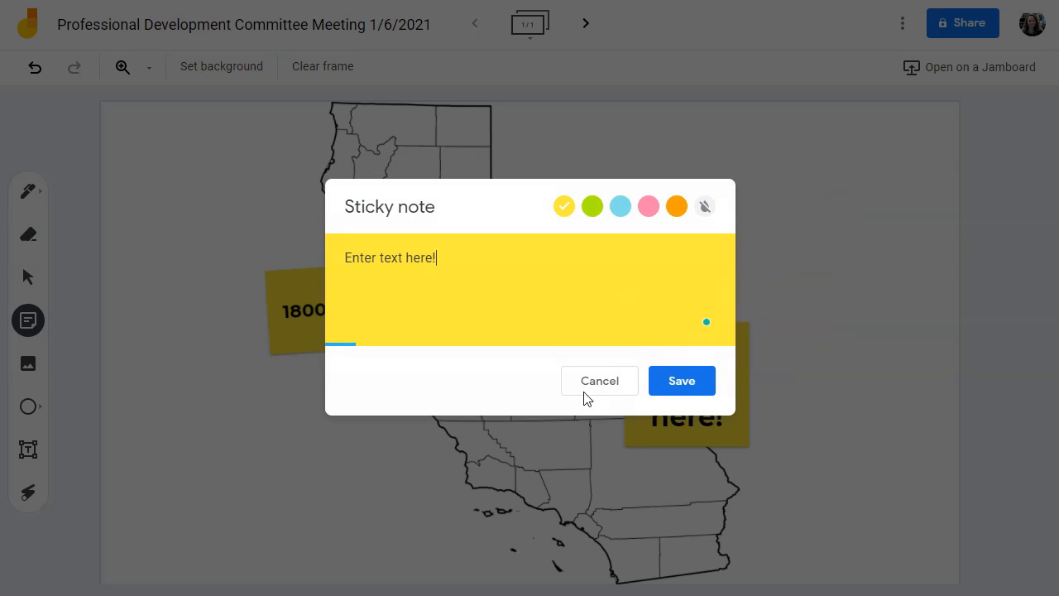
pyautogui.click(598, 381)
pyautogui.doubleClick(712, 360)
pyautogui.moveTo(501, 270); pyautogui.dragTo(302, 254)
pyautogui.write('2021')
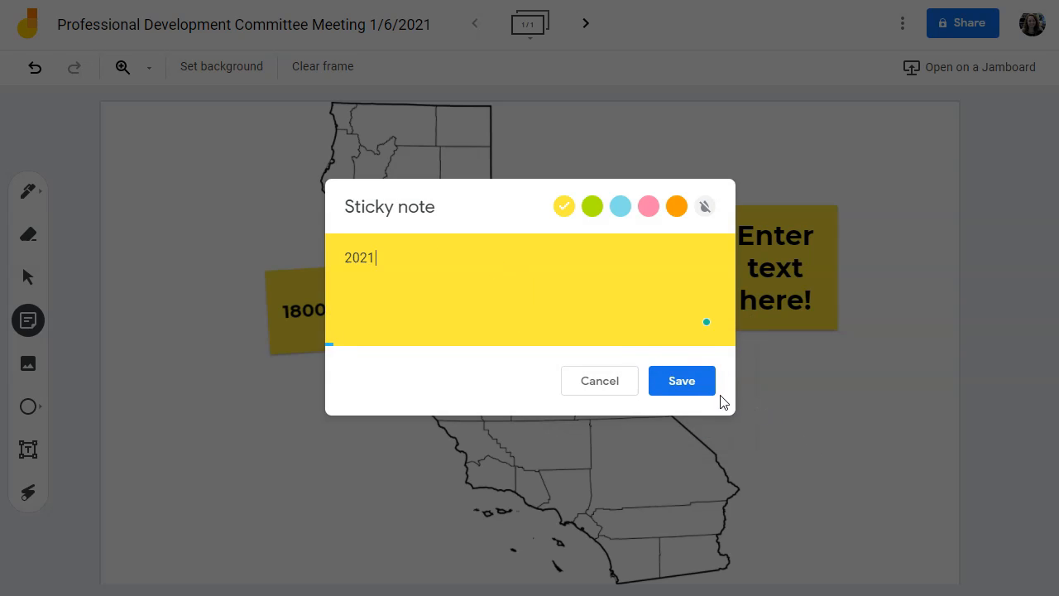
pyautogui.click(676, 372)
pyautogui.moveTo(679, 372); pyautogui.dragTo(215, 500)
# Step: Make the 2021 note's background transparent and shift the note into the frame's lower-left corner
pyautogui.click(259, 442)
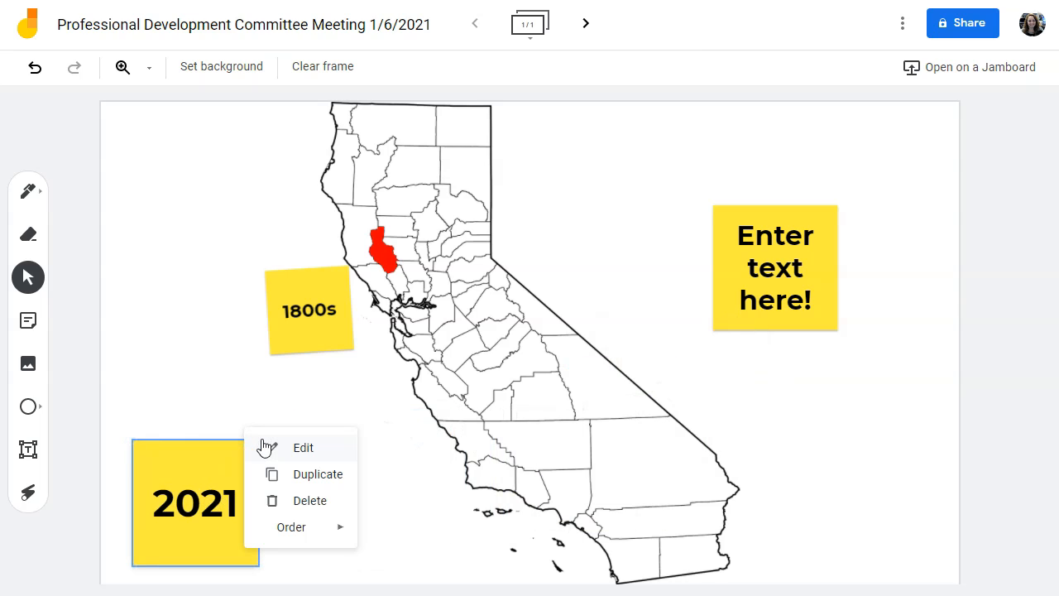
pyautogui.click(301, 449)
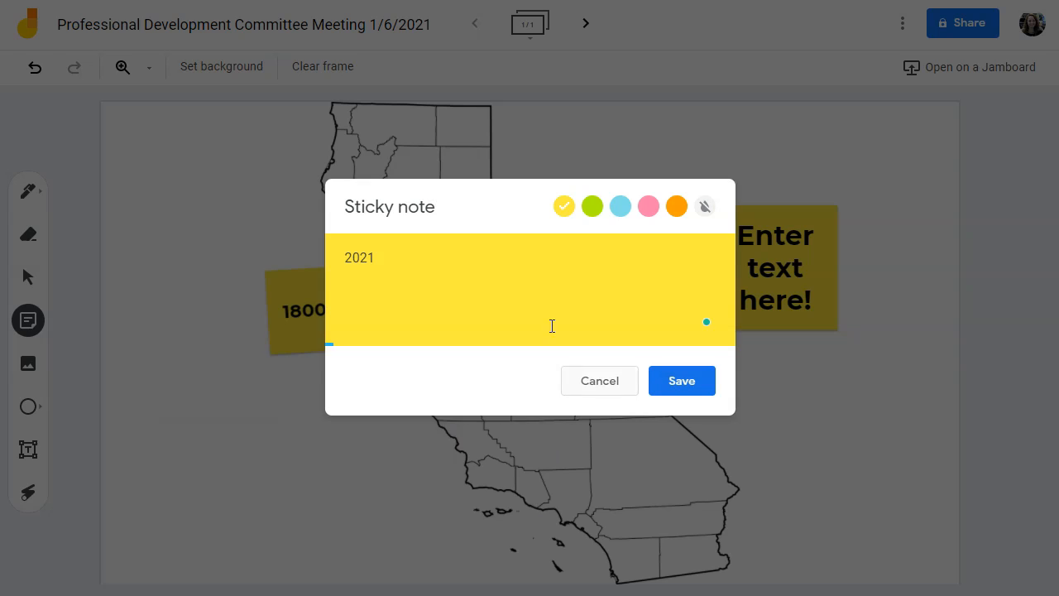
pyautogui.click(704, 207)
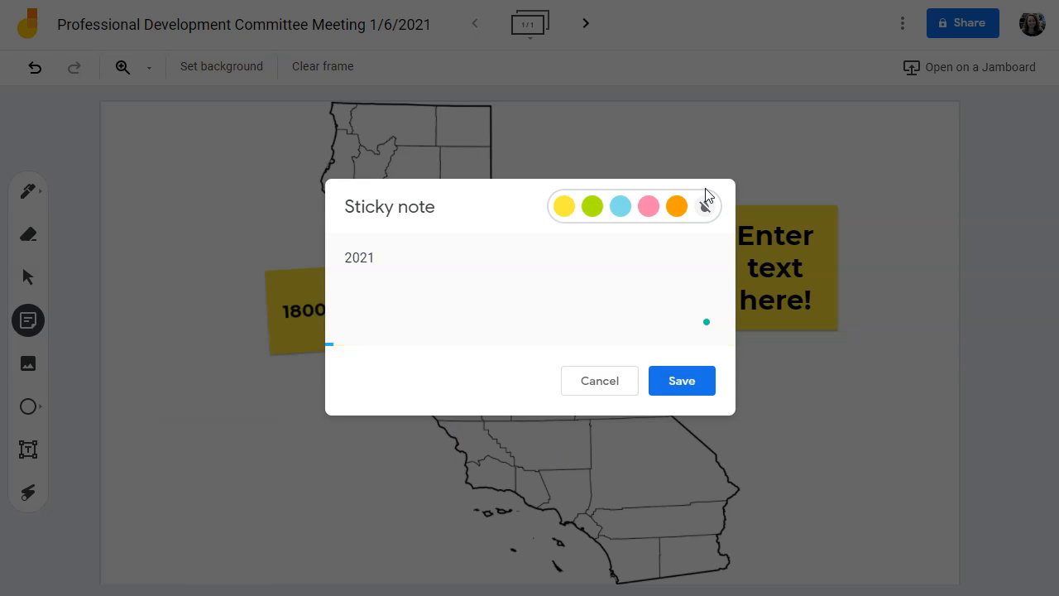
pyautogui.click(686, 379)
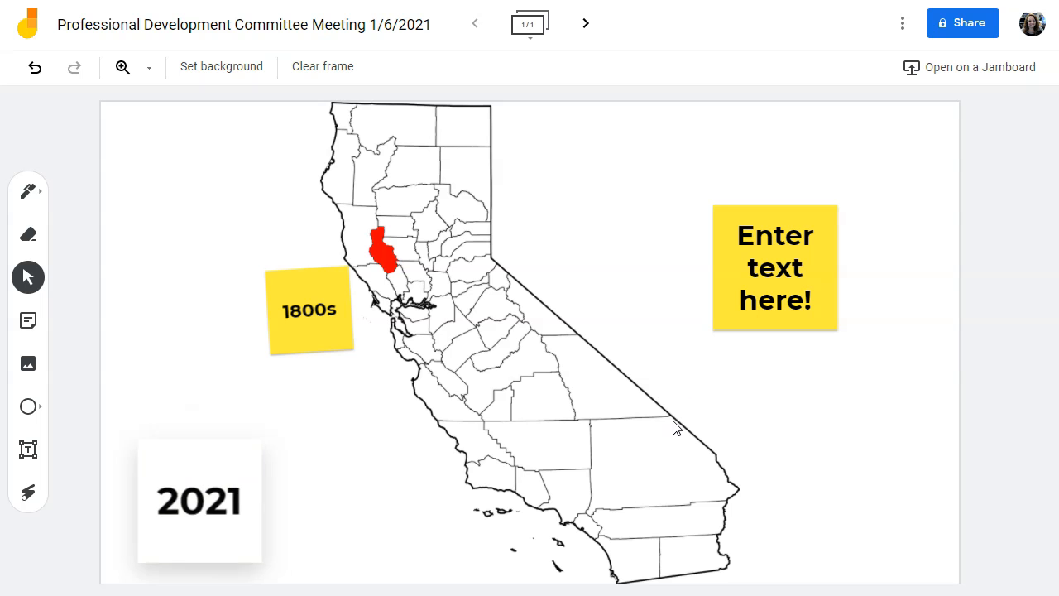
pyautogui.click(218, 503)
pyautogui.moveTo(229, 482); pyautogui.dragTo(185, 522)
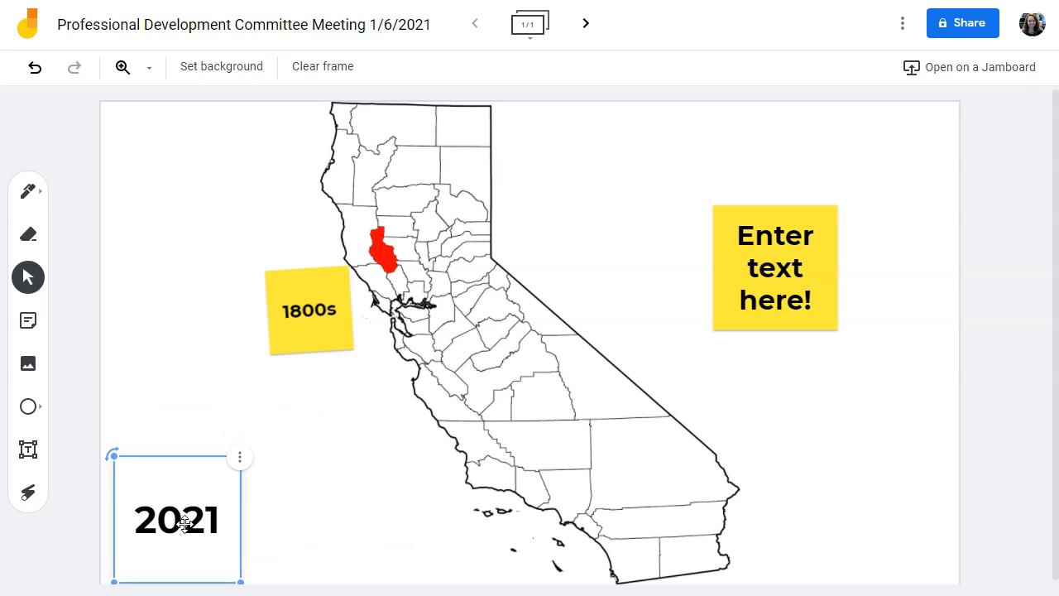
pyautogui.click(140, 320)
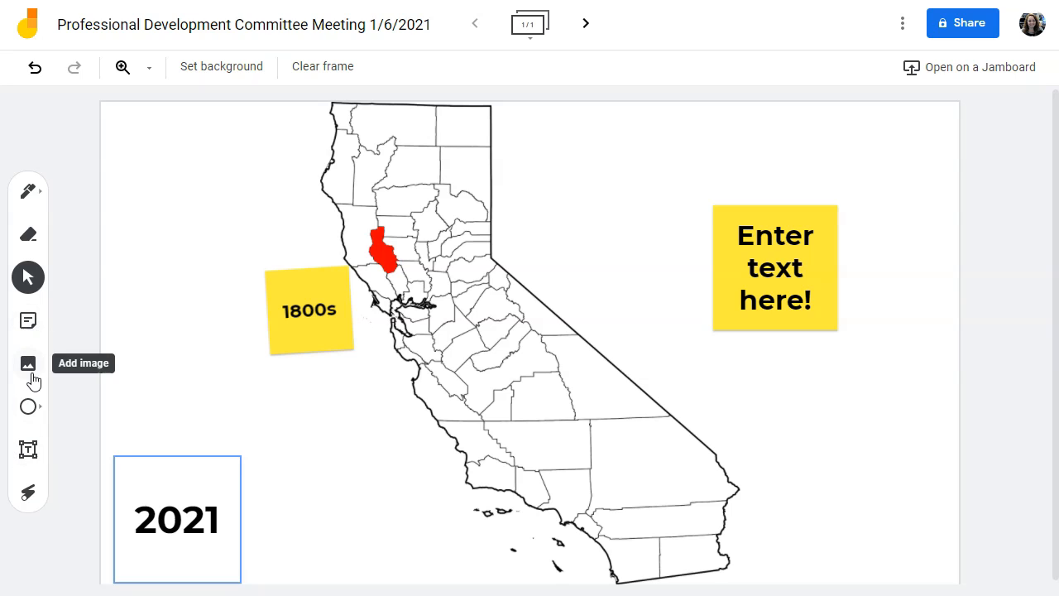
pyautogui.click(352, 477)
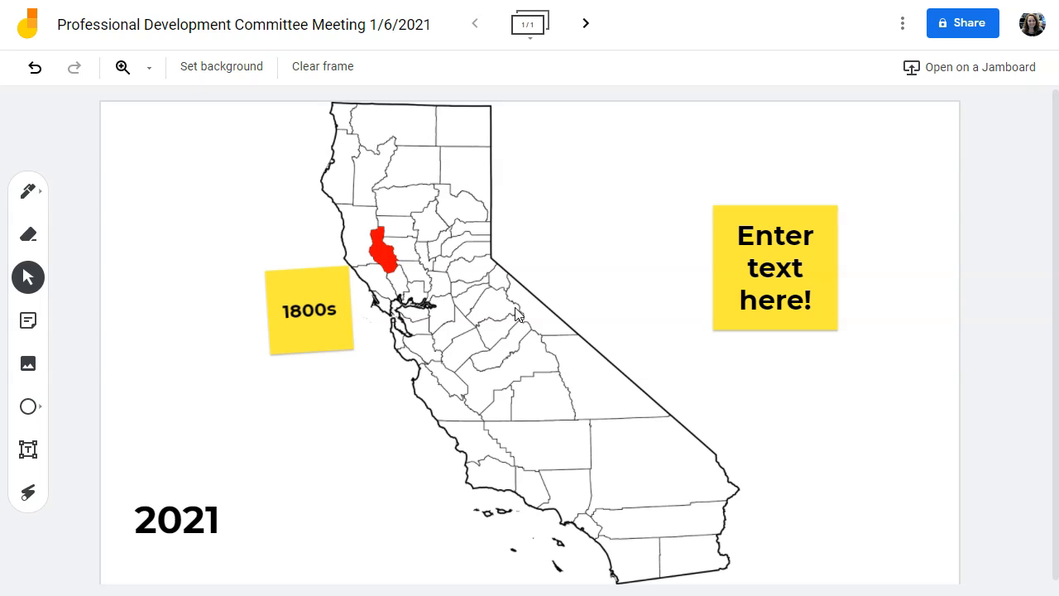
# Step: Search Google Images for "california map" and insert the plain outline map of California into the frame
pyautogui.click(28, 365)
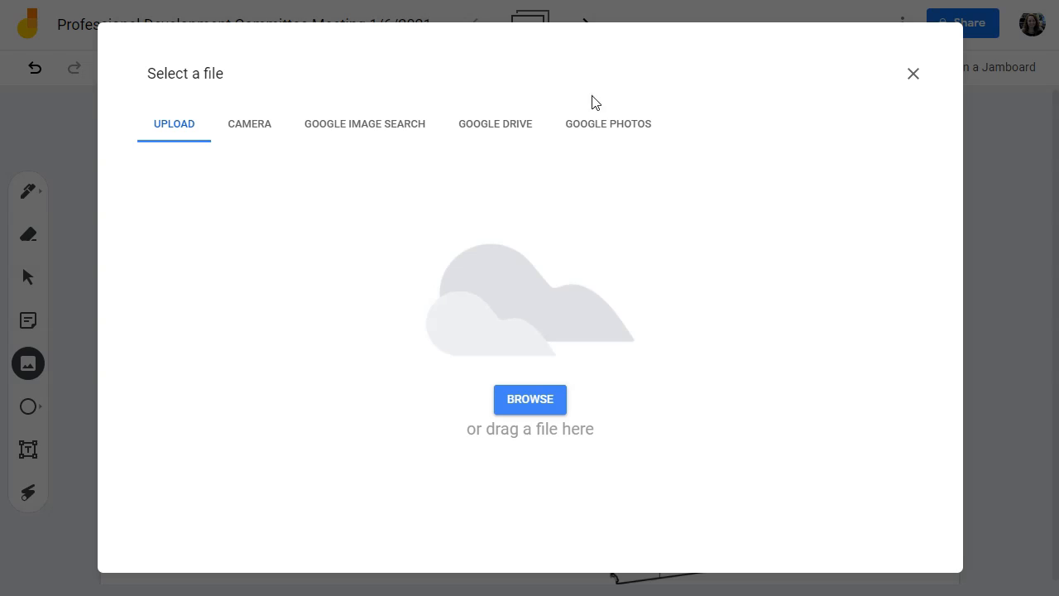
pyautogui.click(375, 134)
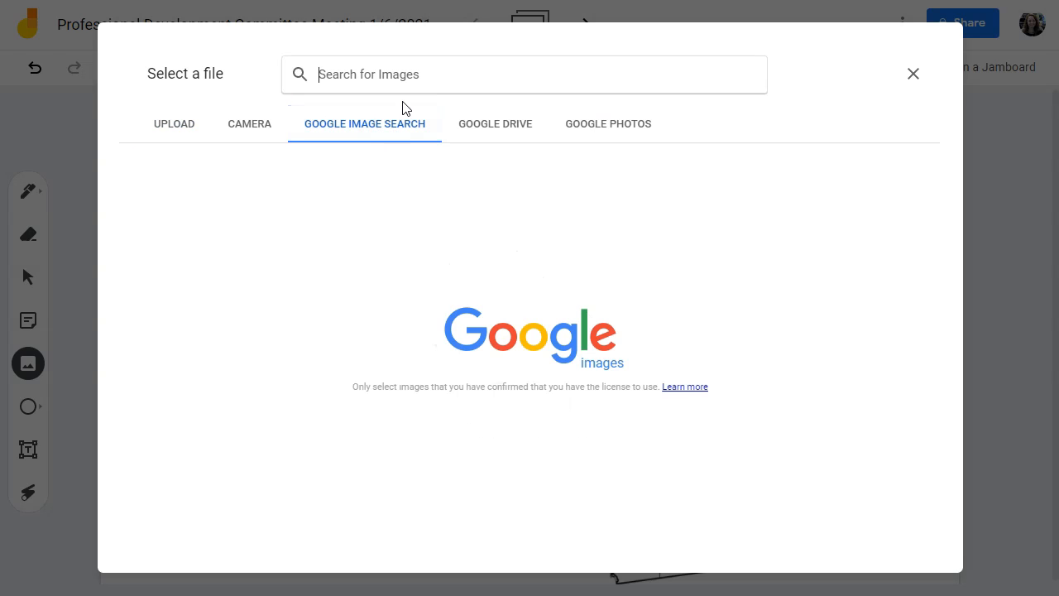
pyautogui.write('california')
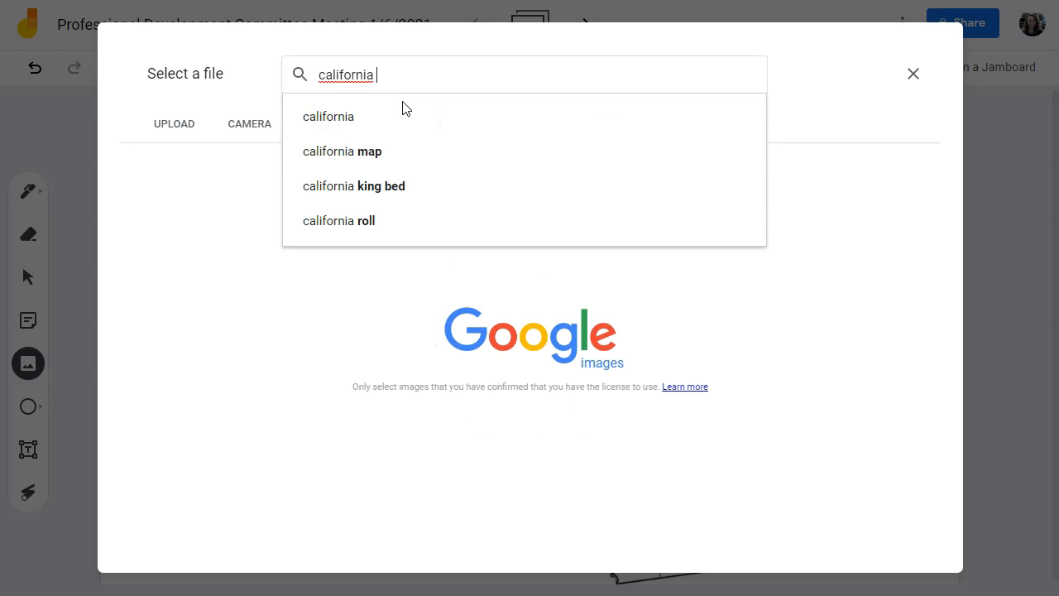
pyautogui.write(' map')
pyautogui.press('Return')
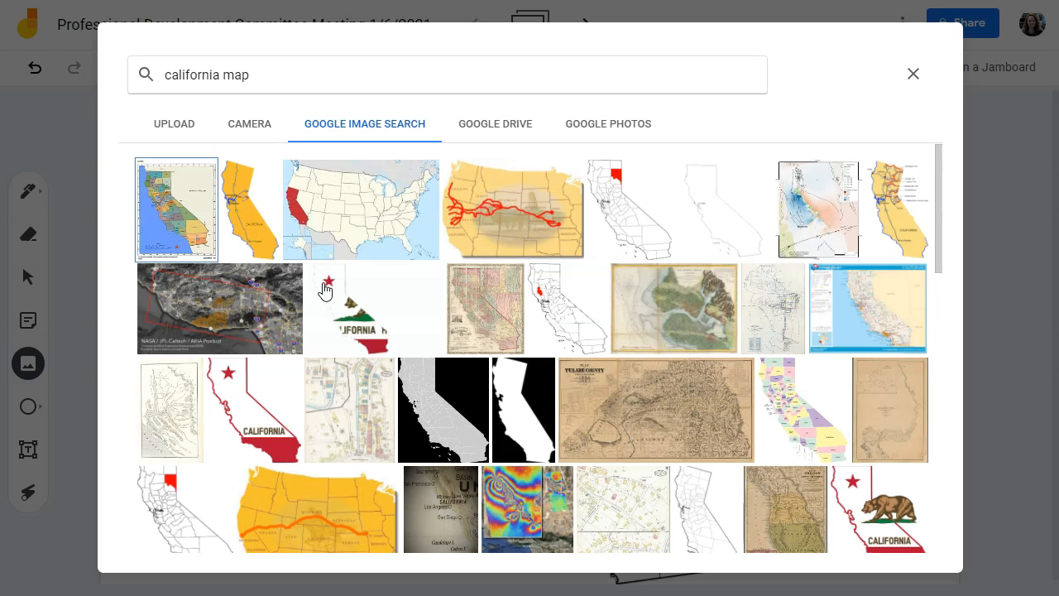
pyautogui.click(724, 223)
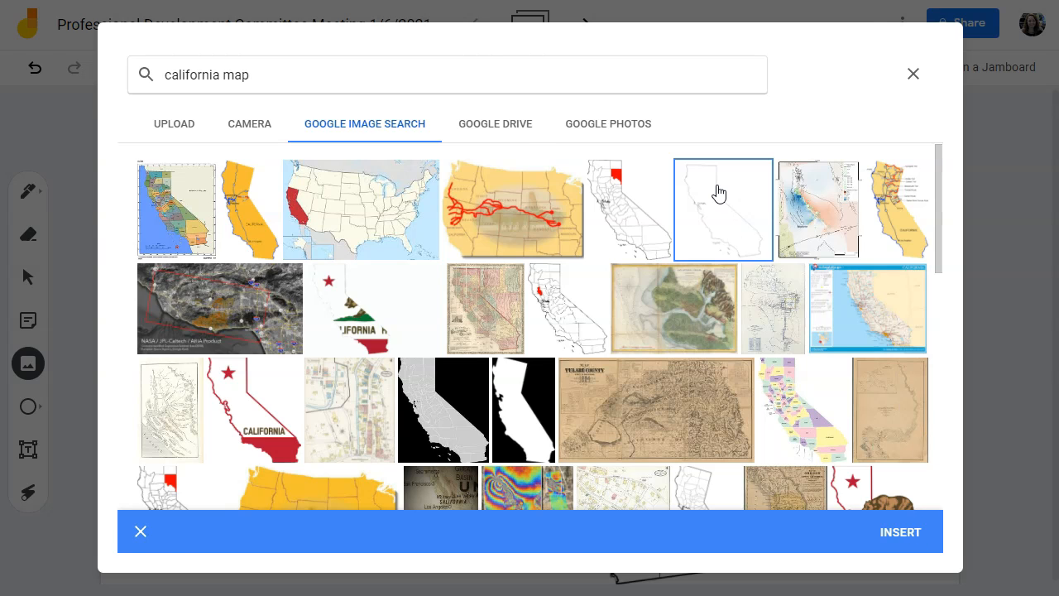
pyautogui.doubleClick(718, 192)
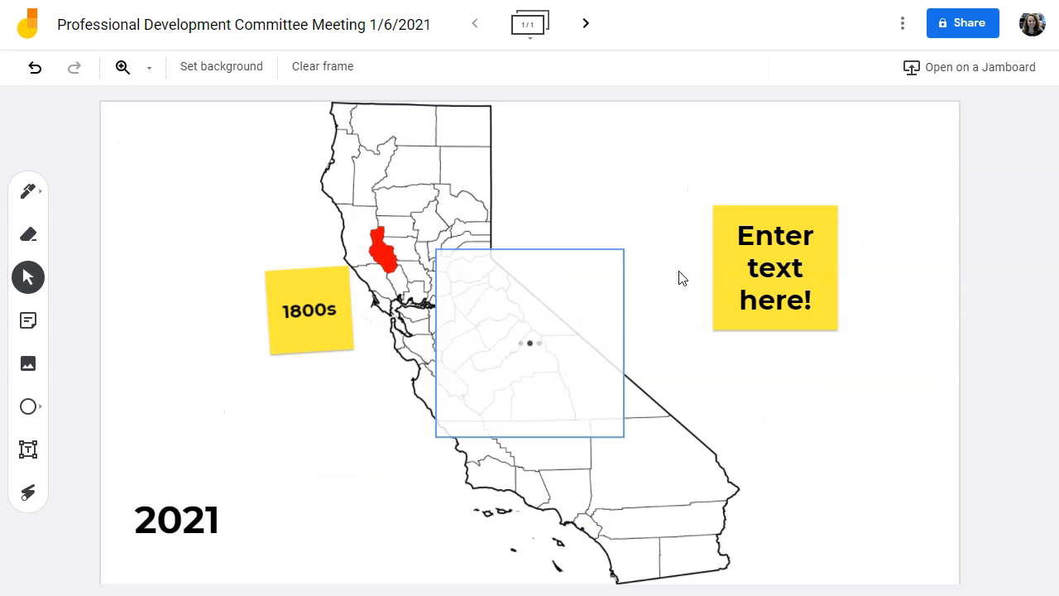
# Step: Move the outline map to the frame's upper-left corner and enlarge it to about the frame's full height
pyautogui.moveTo(570, 279); pyautogui.dragTo(242, 134)
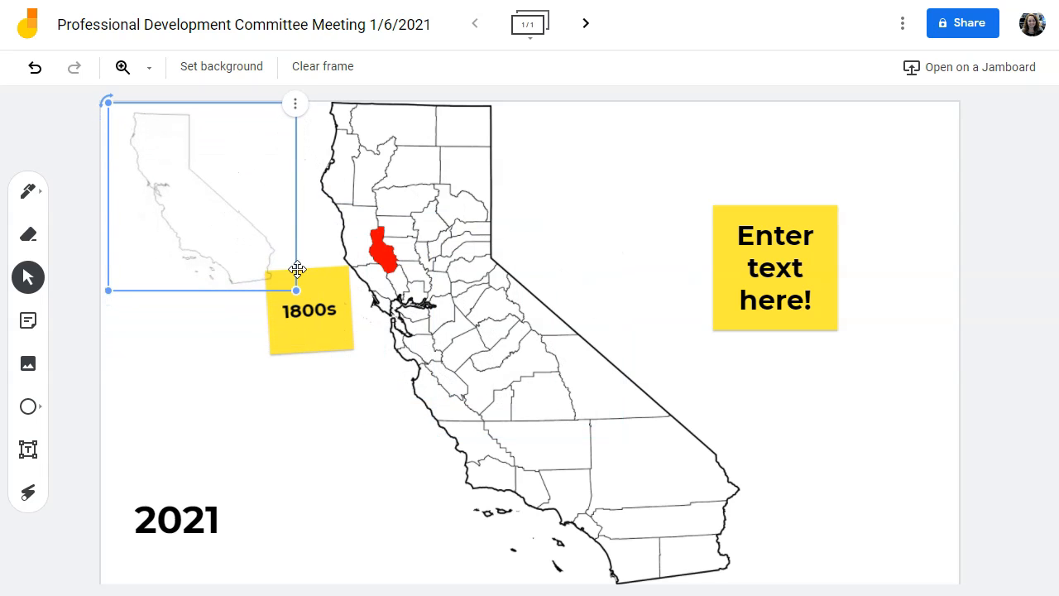
pyautogui.moveTo(295, 290); pyautogui.dragTo(571, 588)
pyautogui.click(238, 296)
pyautogui.click(158, 193)
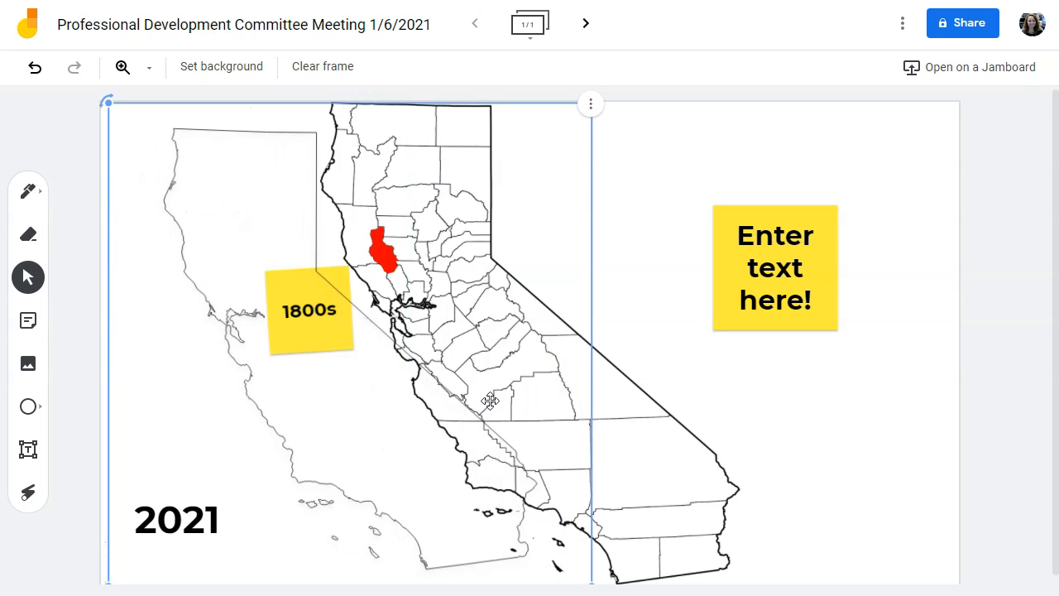
# Step: Shift the enlarged outline map to the frame's right side, then back over the western part of the background map
pyautogui.moveTo(207, 181); pyautogui.dragTo(578, 191)
pyautogui.moveTo(592, 228); pyautogui.dragTo(662, 231)
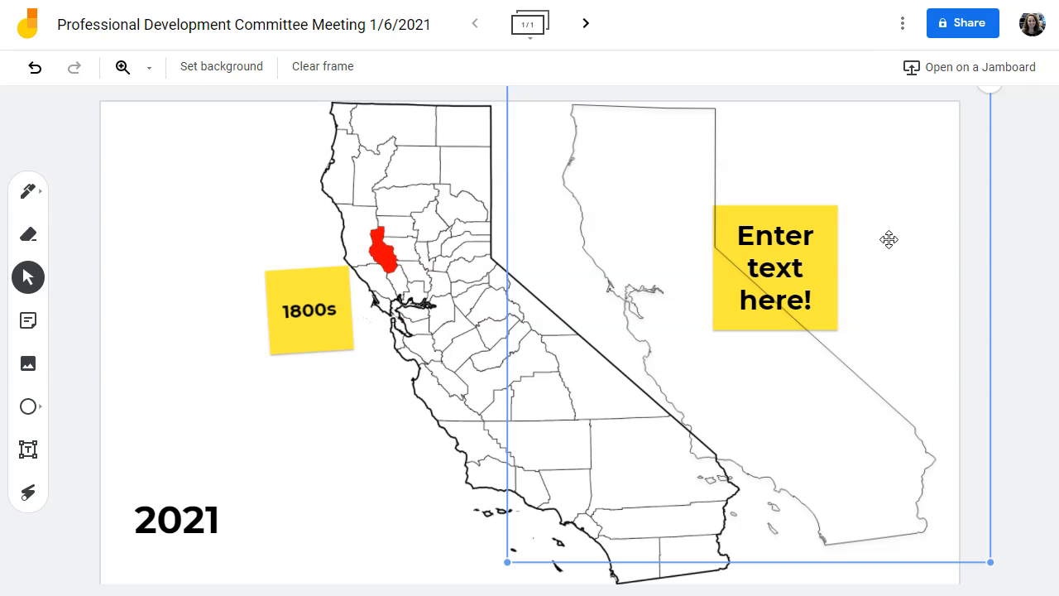
pyautogui.moveTo(663, 154); pyautogui.dragTo(620, 168)
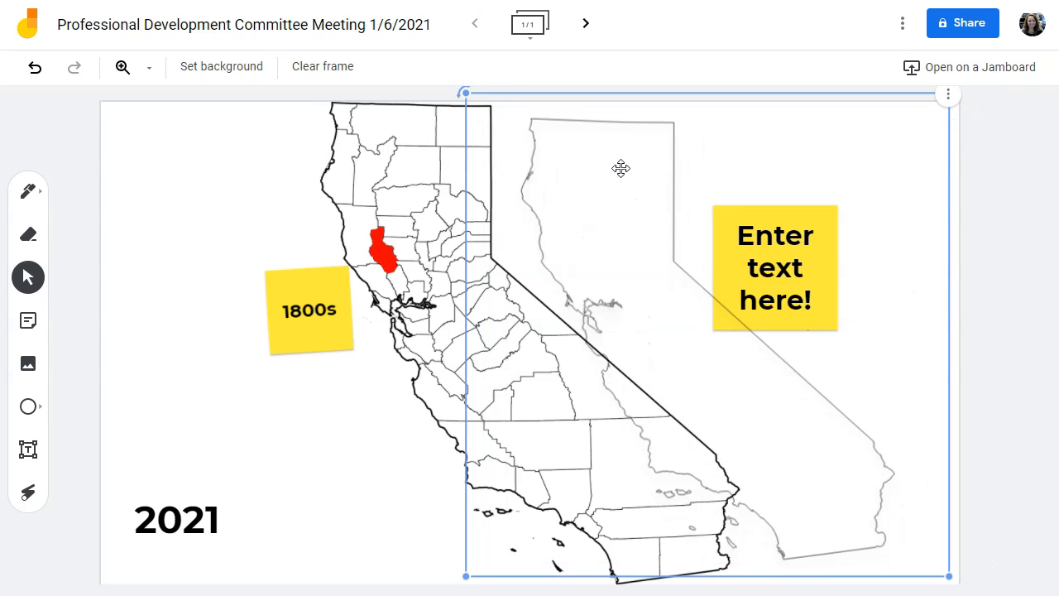
pyautogui.click(383, 411)
pyautogui.moveTo(604, 182); pyautogui.dragTo(229, 201)
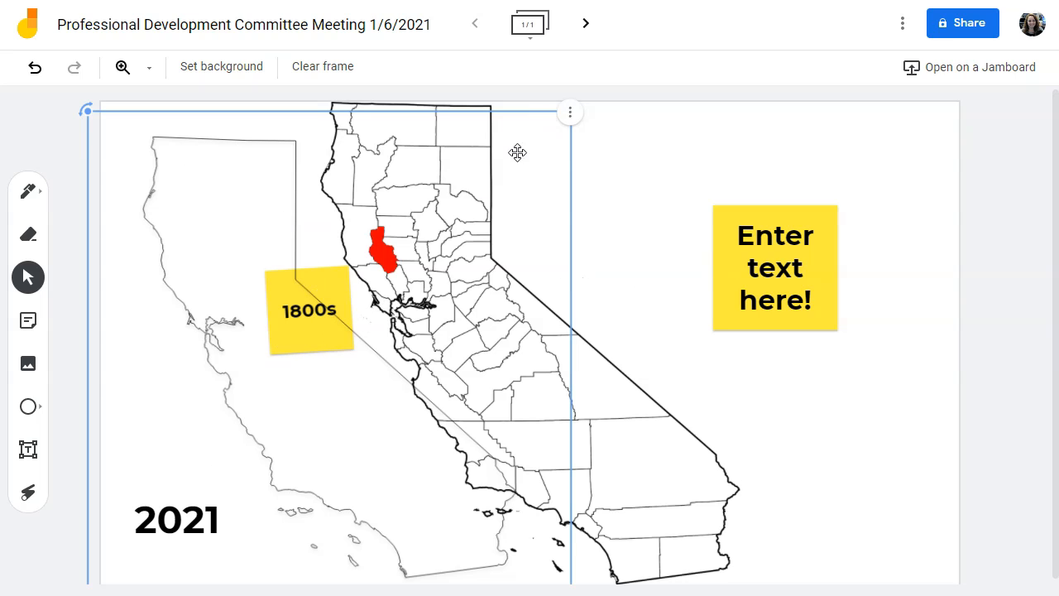
pyautogui.moveTo(489, 194); pyautogui.dragTo(586, 196)
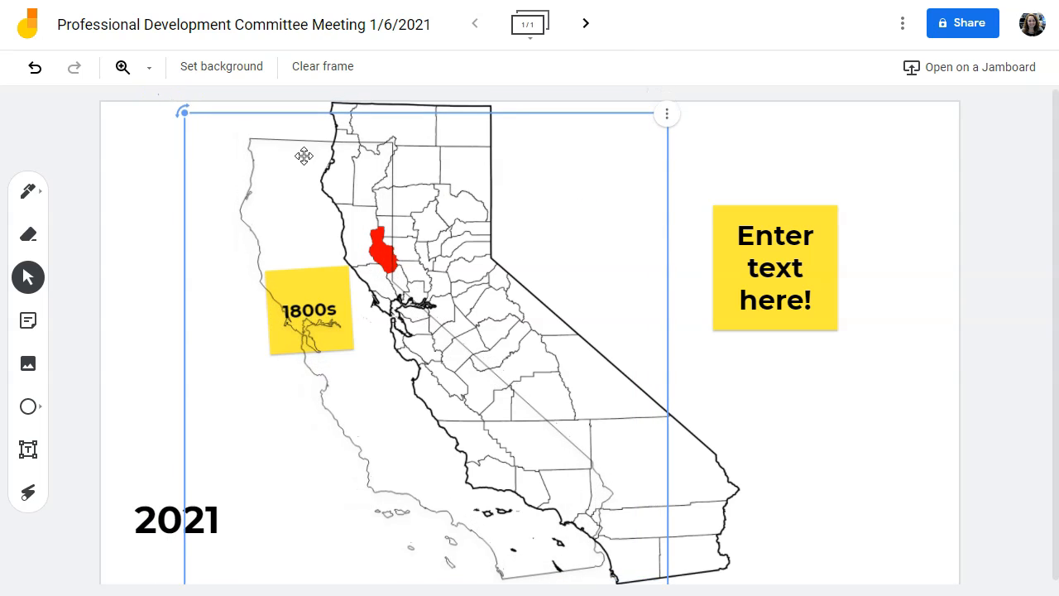
# Step: Shrink the outline map to about half its size and move it over the "Enter text here!" note
pyautogui.moveTo(340, 344); pyautogui.dragTo(326, 230)
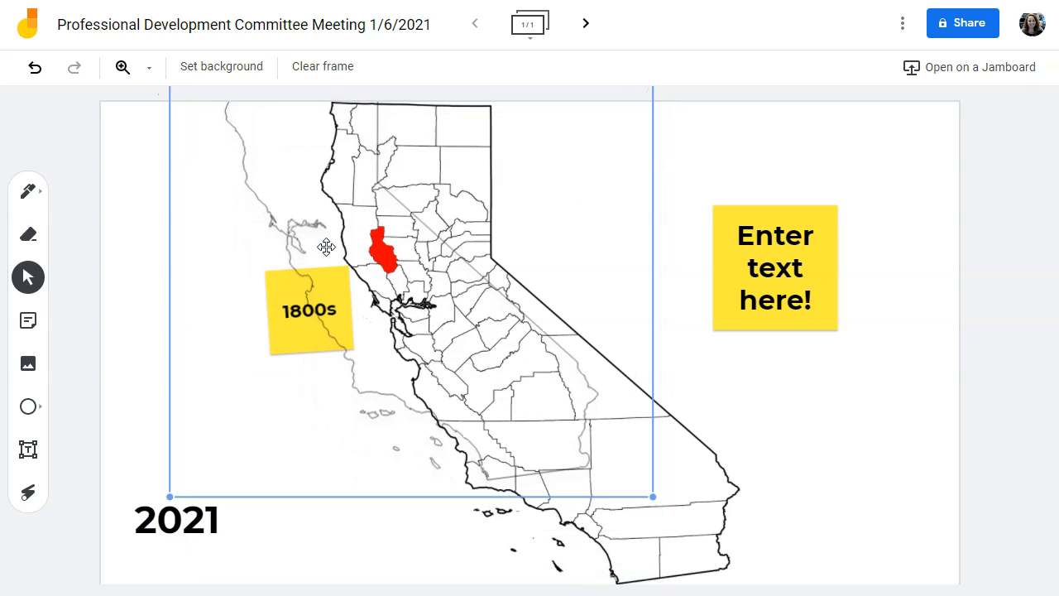
pyautogui.moveTo(168, 497); pyautogui.dragTo(406, 259)
pyautogui.moveTo(560, 229); pyautogui.dragTo(799, 325)
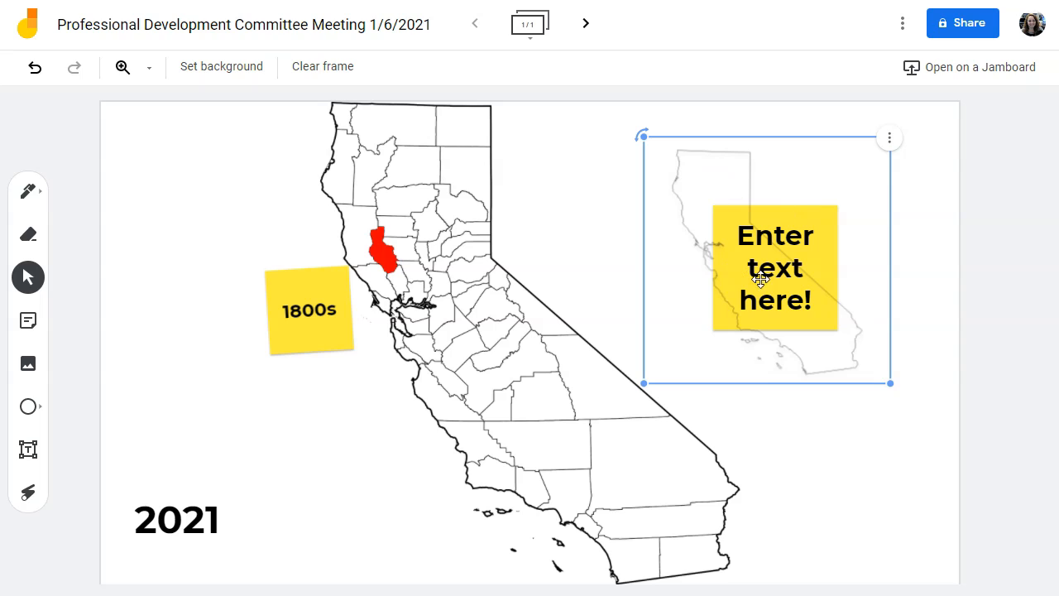
# Step: Send the outline map backward one level and shift it slightly down and left around the "Enter text here!" note
pyautogui.click(889, 140)
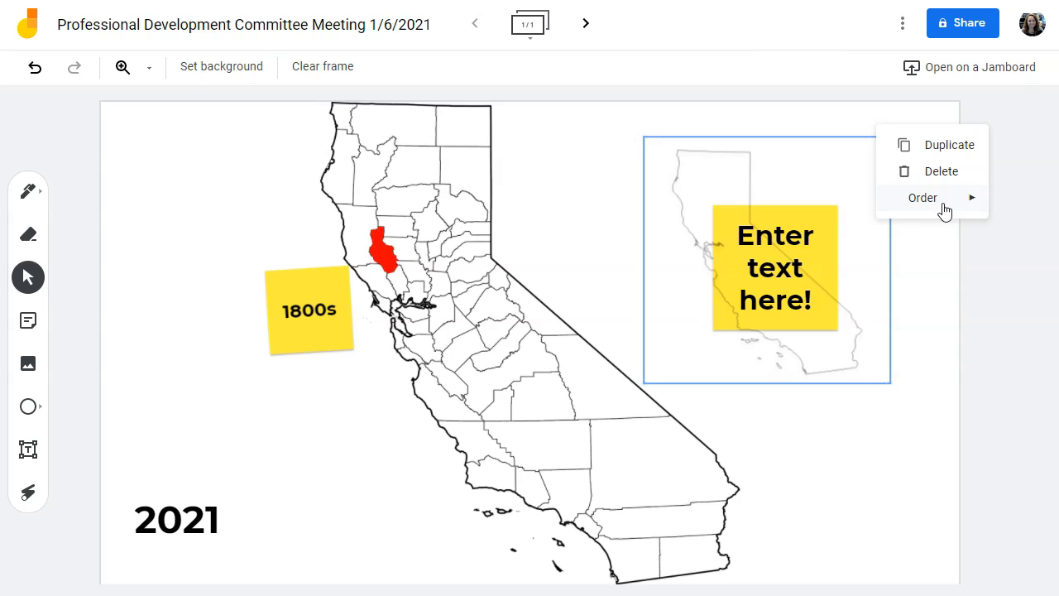
pyautogui.moveTo(948, 207)
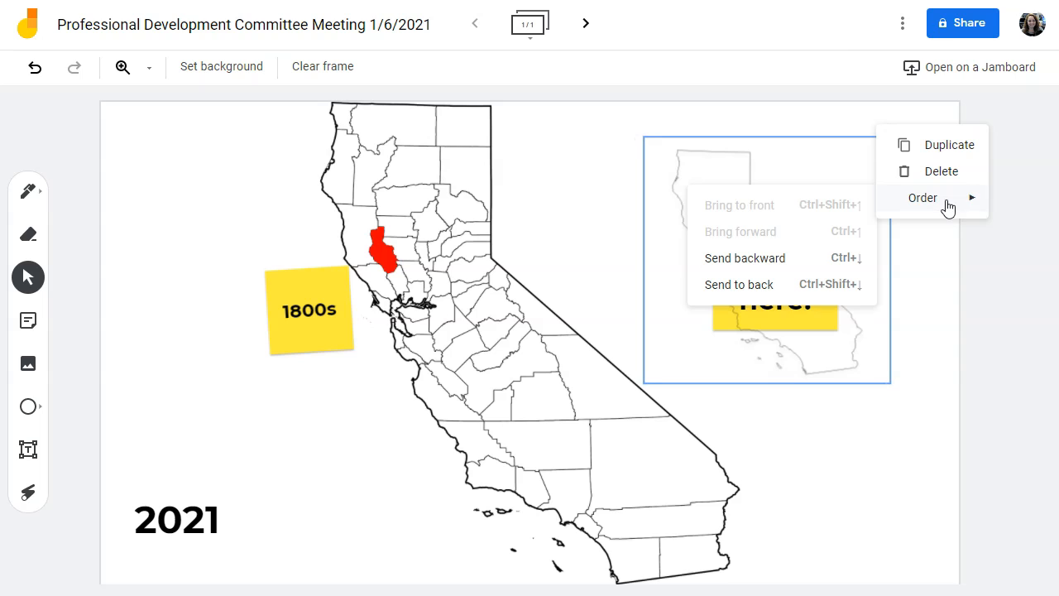
pyautogui.click(763, 260)
pyautogui.click(809, 500)
pyautogui.moveTo(794, 291); pyautogui.dragTo(765, 311)
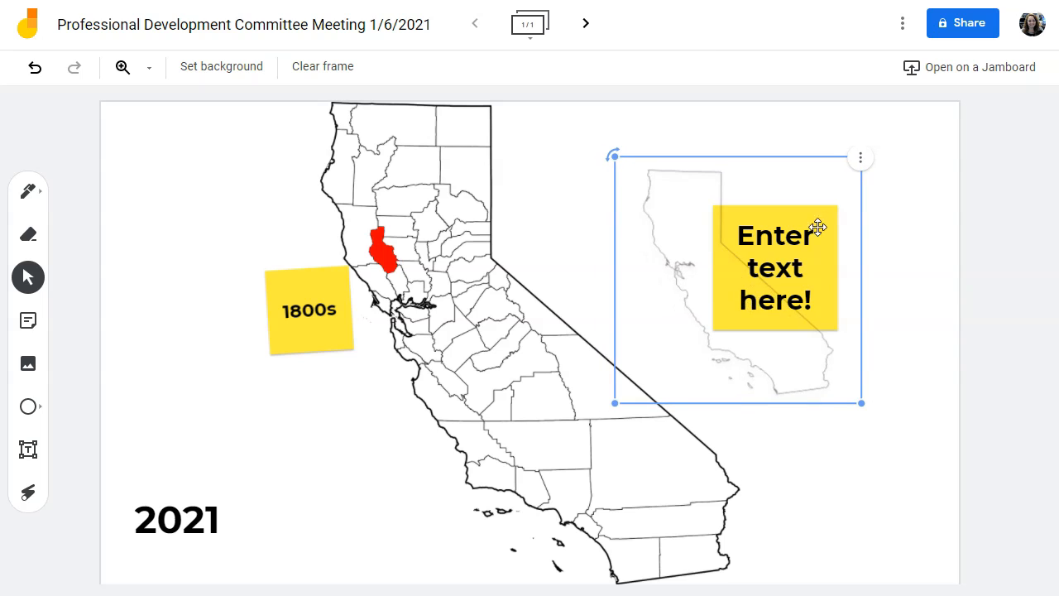
# Step: Send the outline map to the back, behind the "Enter text here!" note, and deselect it
pyautogui.click(860, 161)
pyautogui.moveTo(899, 221)
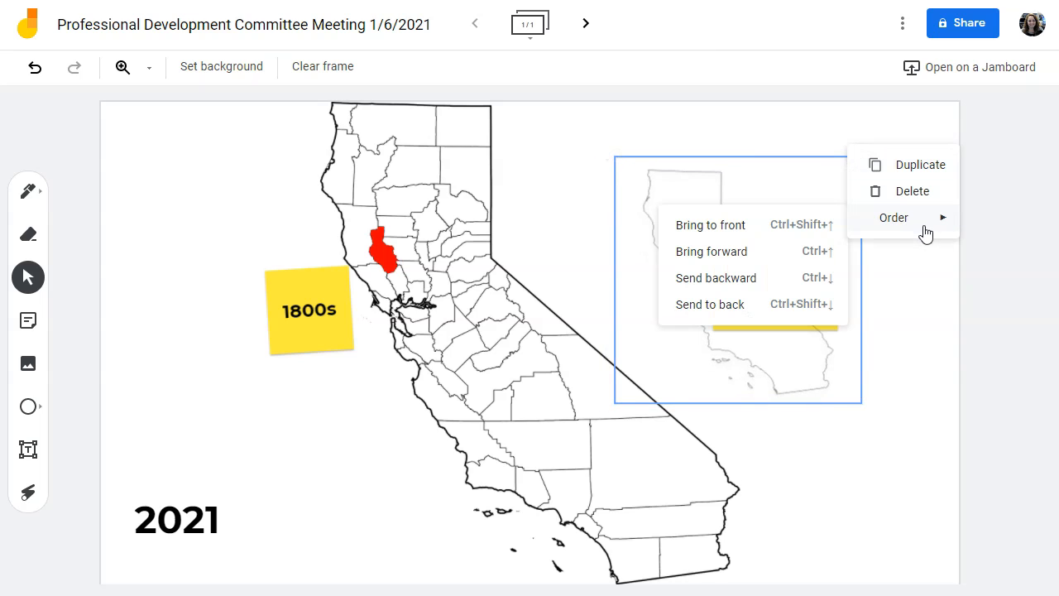
pyautogui.click(726, 316)
pyautogui.click(902, 446)
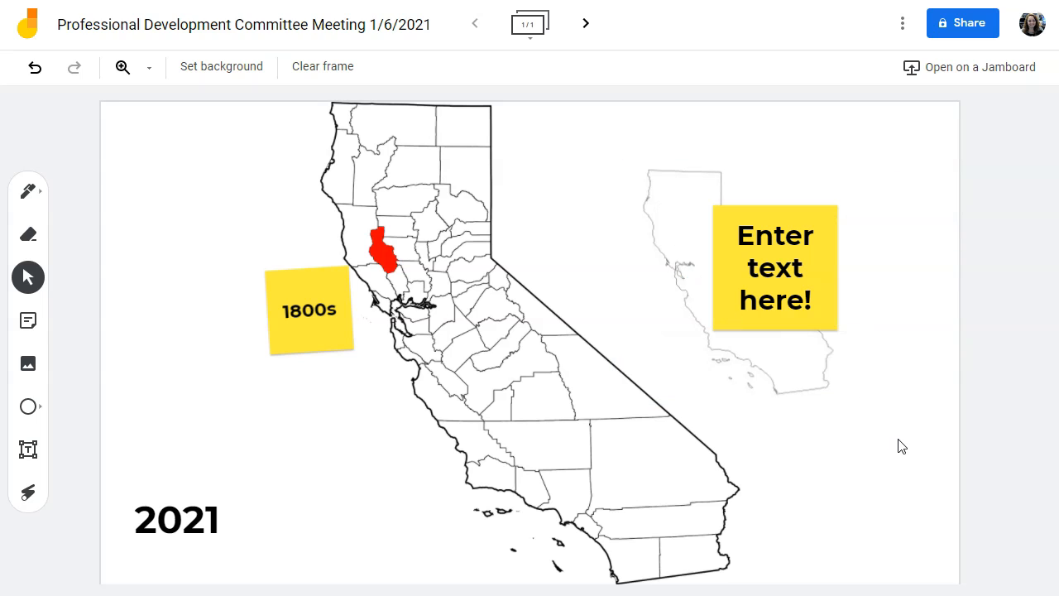
# Step: Move the "Enter text here!" note and the outline map closer to the background map, with the note covering the outline's middle
pyautogui.moveTo(794, 274); pyautogui.dragTo(857, 263)
pyautogui.moveTo(707, 282); pyautogui.dragTo(642, 262)
pyautogui.moveTo(861, 238); pyautogui.dragTo(681, 302)
pyautogui.moveTo(602, 199); pyautogui.dragTo(747, 190)
pyautogui.moveTo(813, 225); pyautogui.dragTo(691, 240)
# Step: Send the "Enter text here!" note to the back and shift the outline map down and left, onto the background map's edge
pyautogui.click(736, 211)
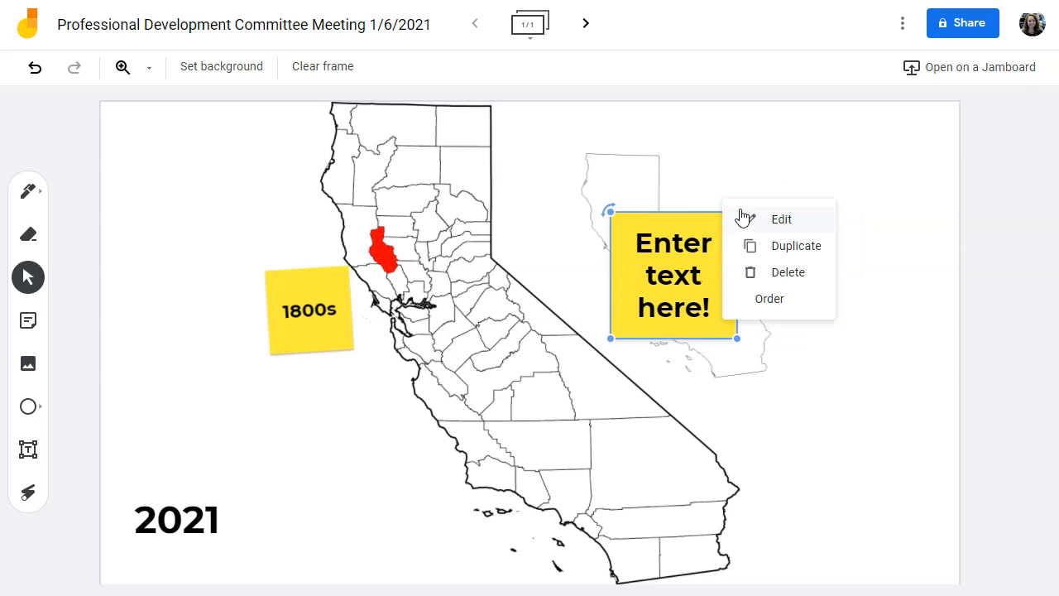
pyautogui.moveTo(800, 309)
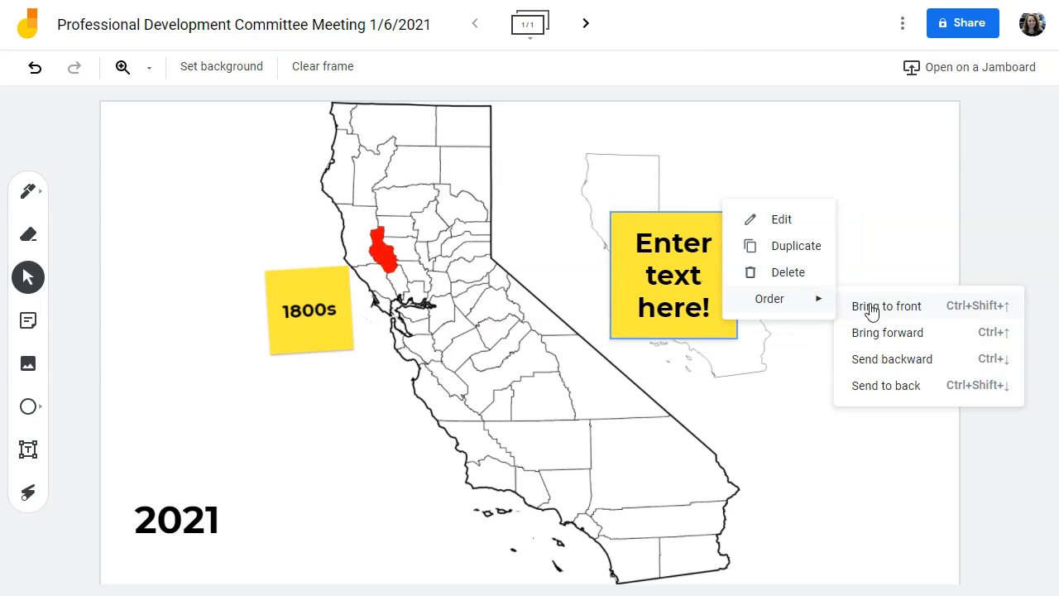
pyautogui.click(908, 385)
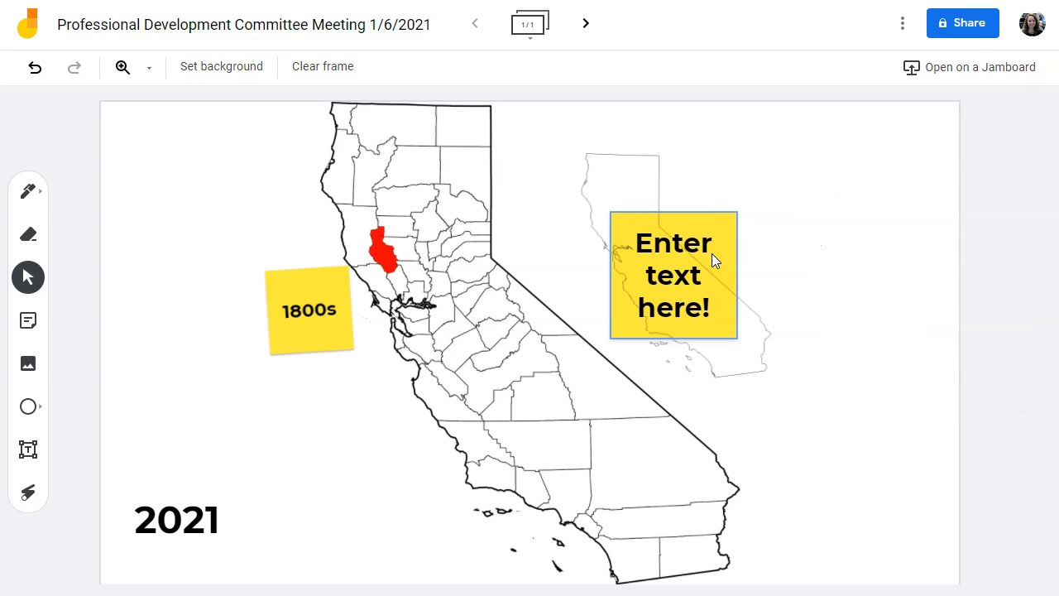
pyautogui.moveTo(601, 158); pyautogui.dragTo(544, 223)
pyautogui.click(898, 341)
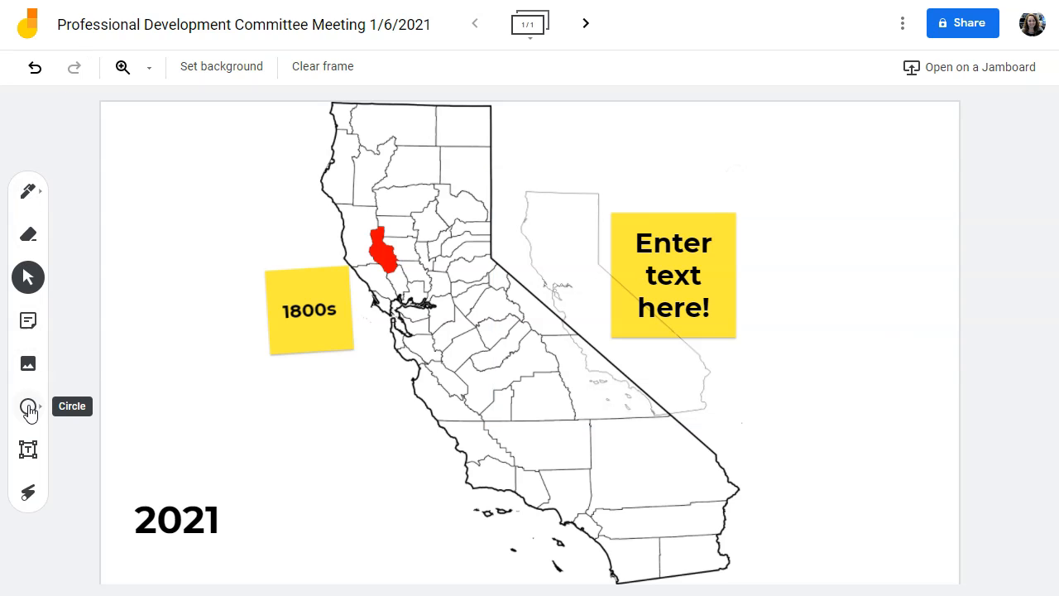
# Step: Draw a right-pointing arrow shape above the "1800s" note, ending at the northern coast of the background map
pyautogui.click(28, 408)
pyautogui.click(31, 409)
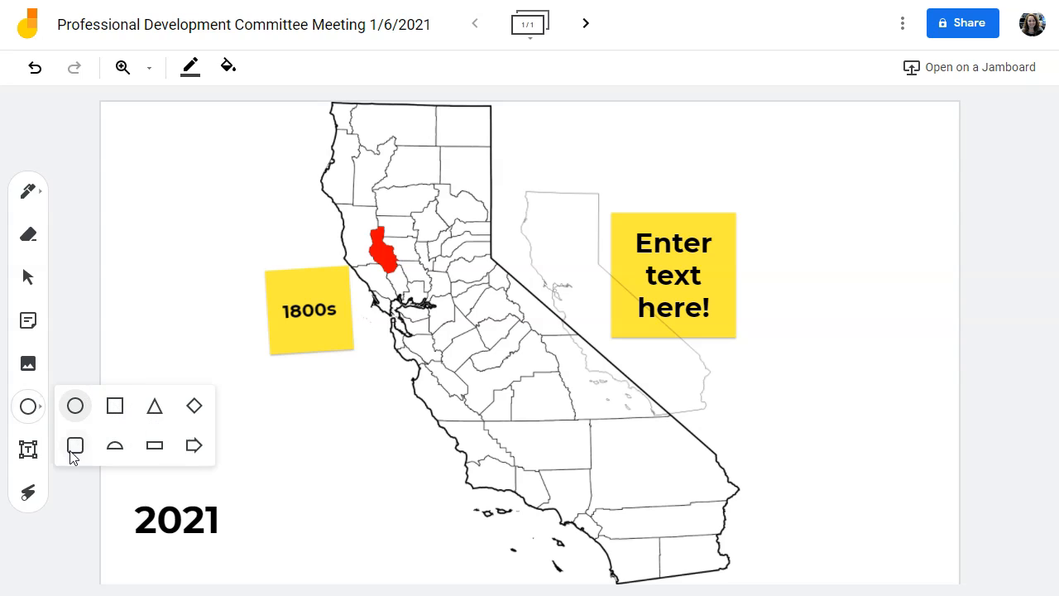
pyautogui.click(195, 451)
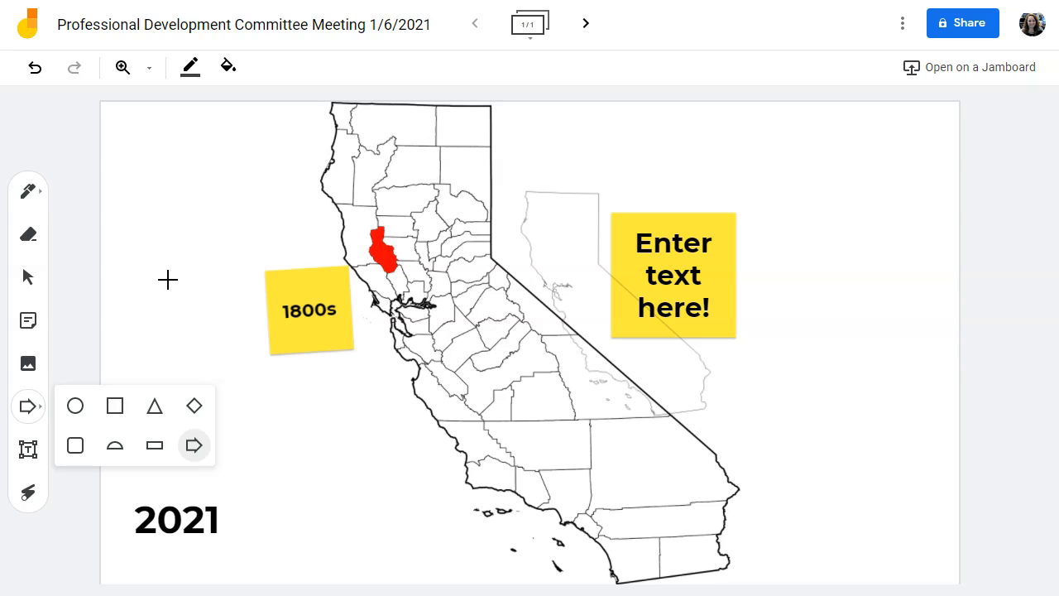
pyautogui.moveTo(139, 190); pyautogui.dragTo(322, 241)
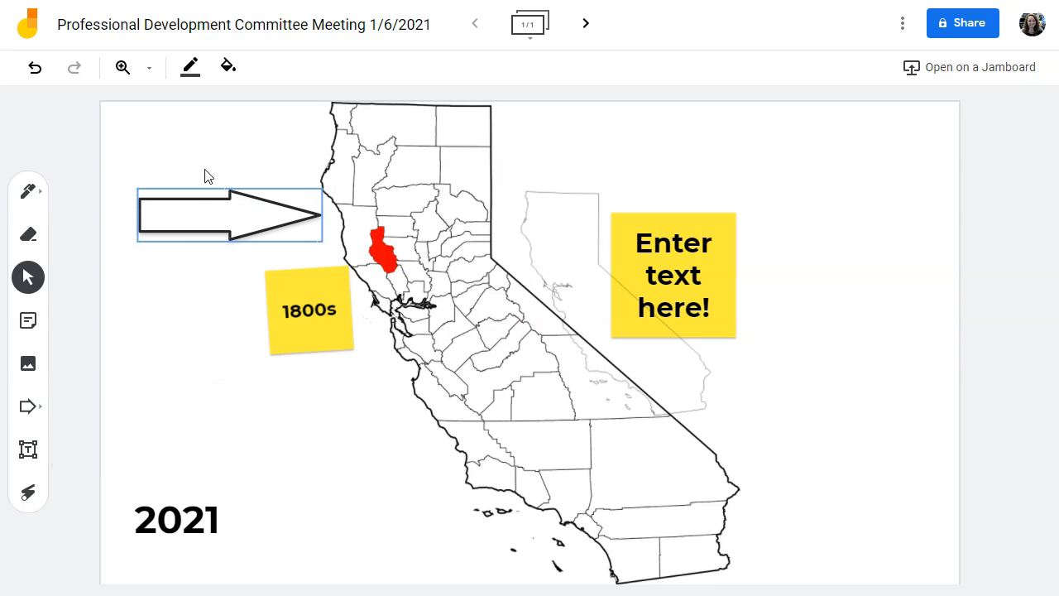
# Step: Give the arrow a red border and light red fill, and move it so its tip points at the red county
pyautogui.click(197, 68)
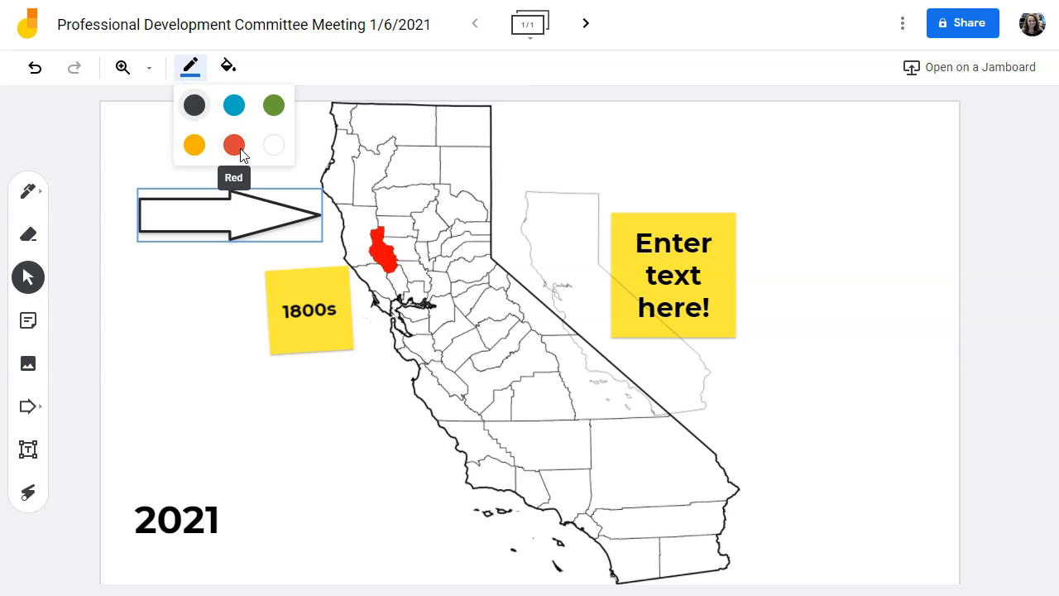
pyautogui.click(239, 147)
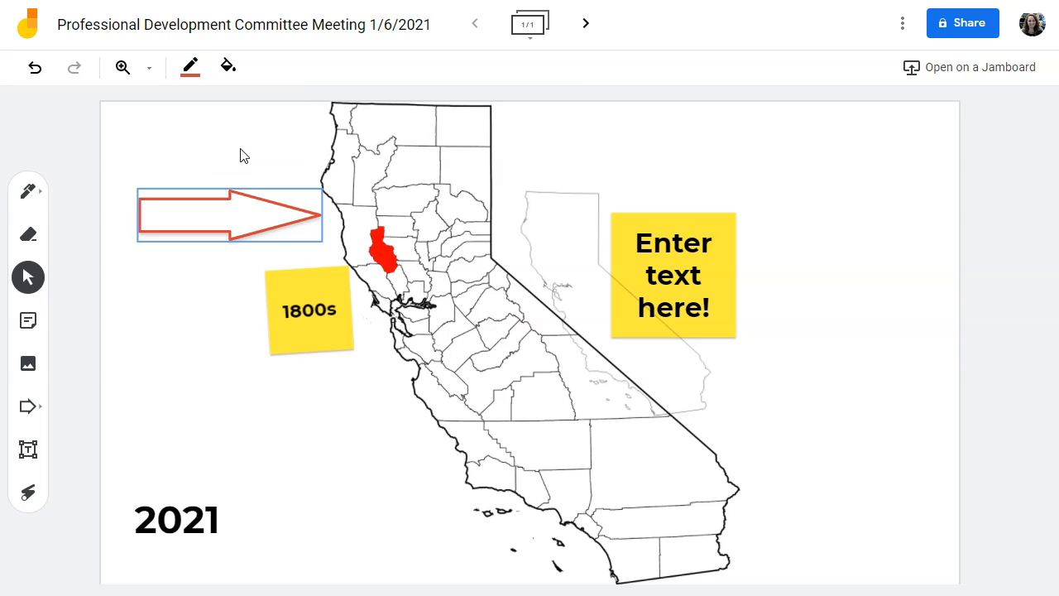
pyautogui.click(228, 68)
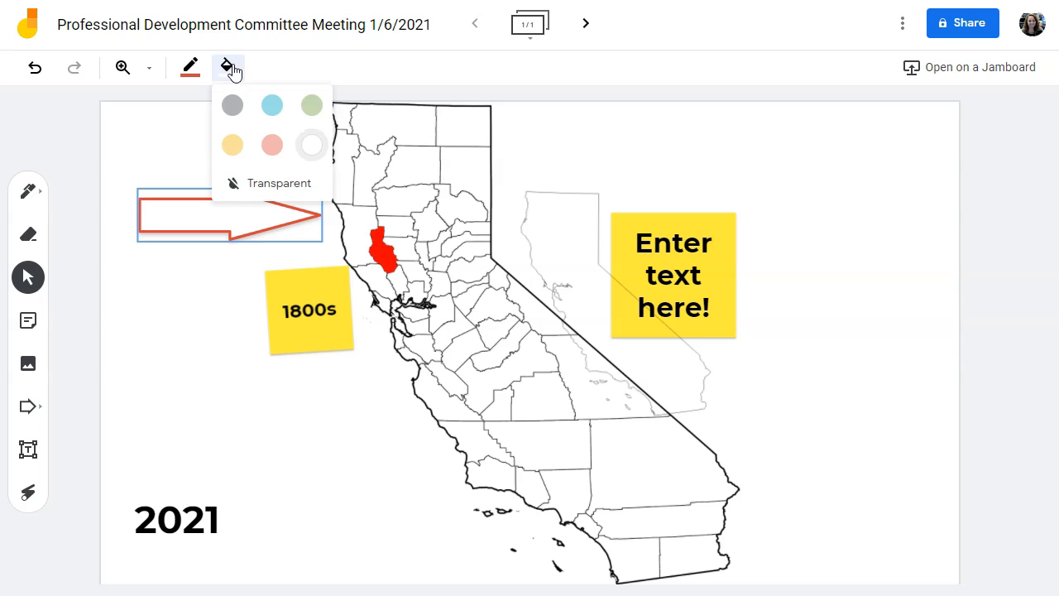
pyautogui.click(271, 147)
pyautogui.moveTo(253, 209); pyautogui.dragTo(288, 259)
pyautogui.moveTo(263, 219); pyautogui.dragTo(265, 209)
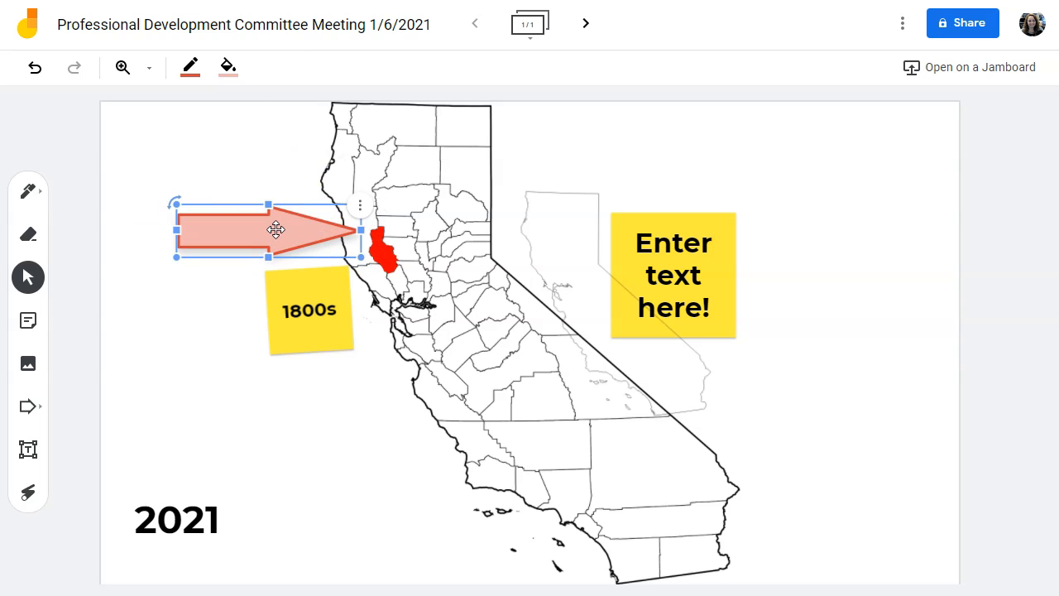
# Step: Make the arrow's fill transparent, move it between the "1800s" note and the "2021" label, and deselect it
pyautogui.click(235, 81)
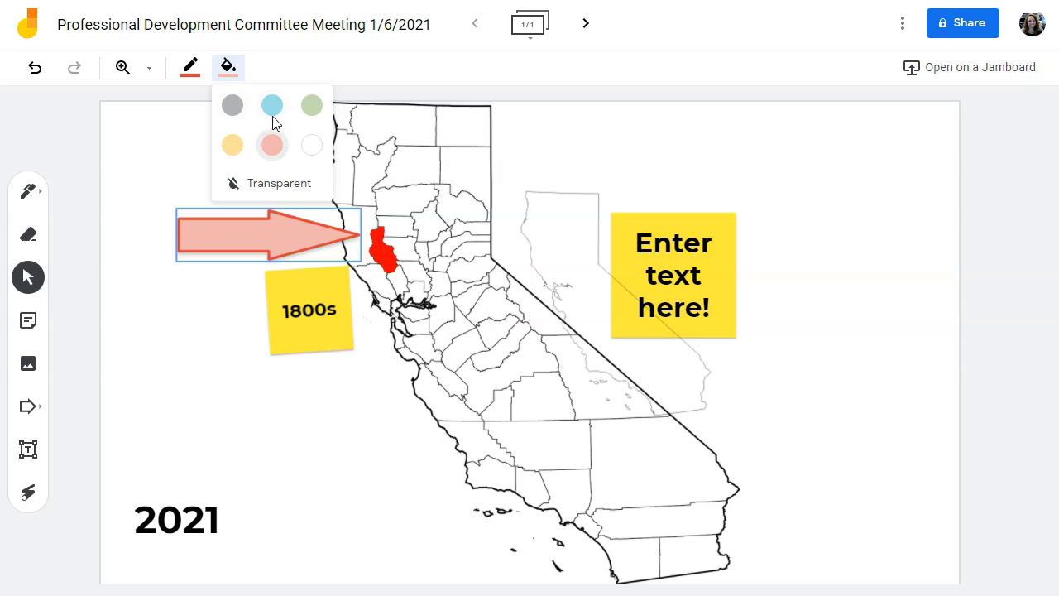
pyautogui.click(279, 186)
pyautogui.moveTo(279, 240); pyautogui.dragTo(258, 452)
pyautogui.click(333, 404)
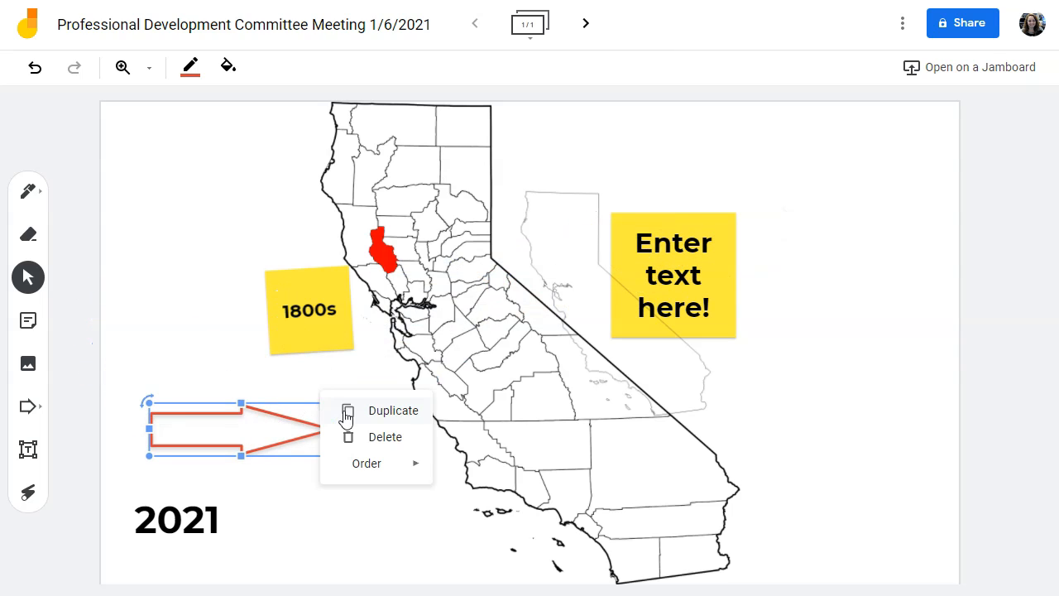
pyautogui.click(302, 517)
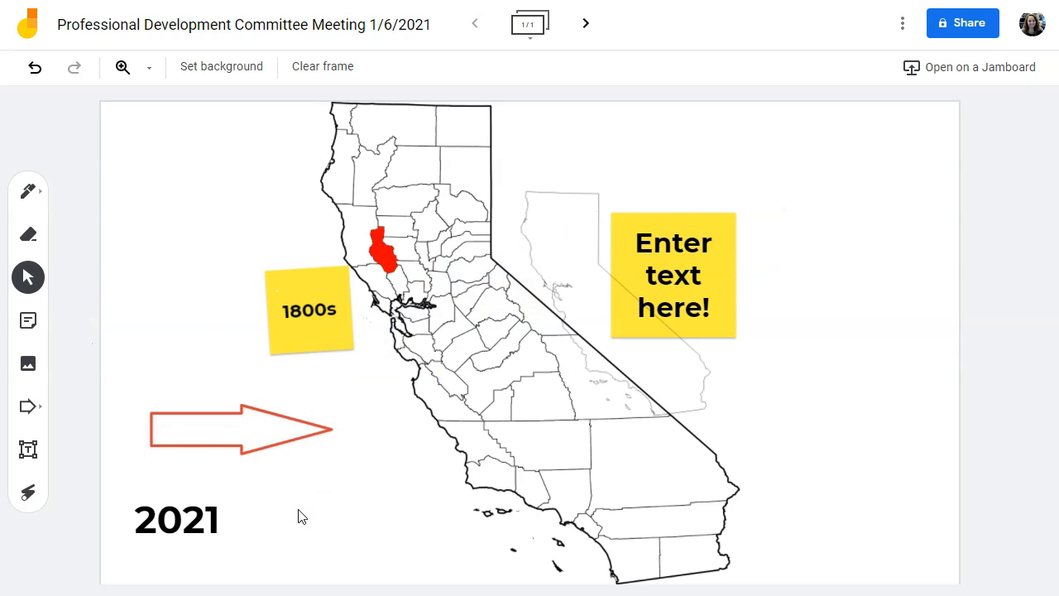
# Step: Add a text box above the "1800s" note reading "And now we have a text box!"
pyautogui.click(28, 452)
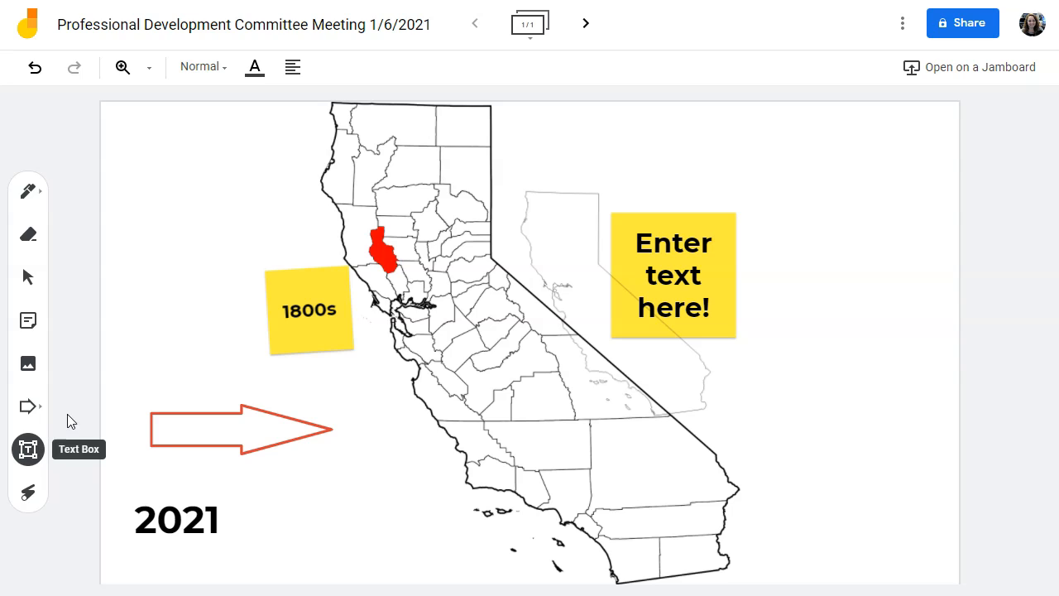
pyautogui.click(156, 169)
pyautogui.write('And now we have a t')
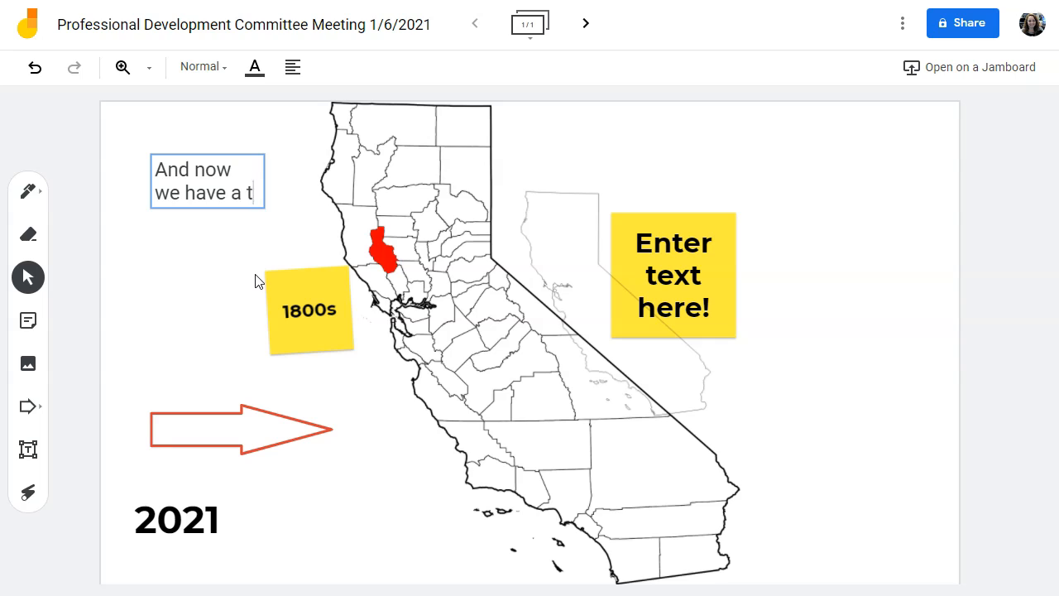
pyautogui.write('ext box!')
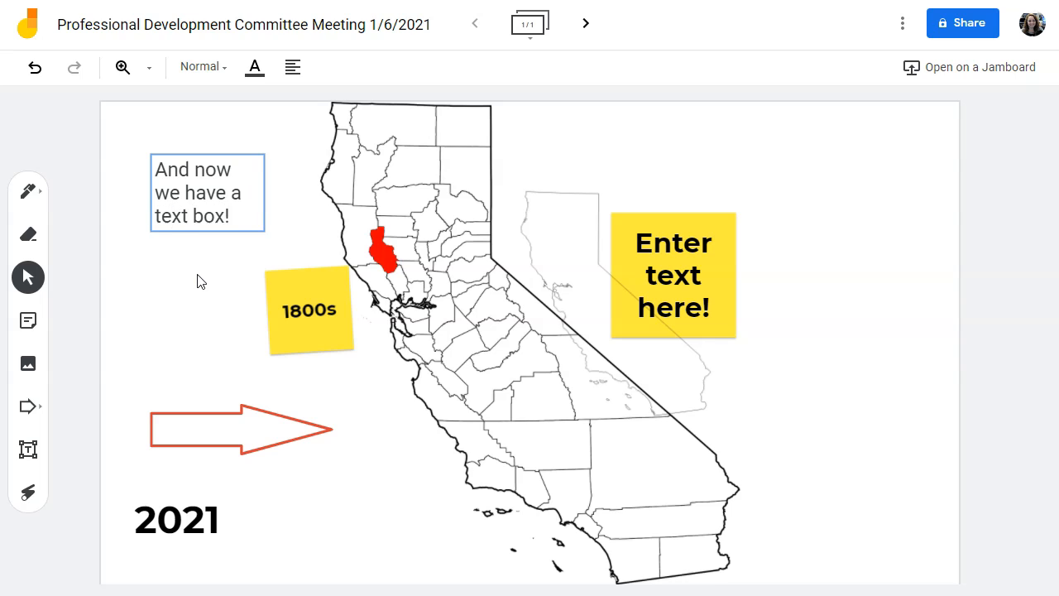
# Step: Try the Display and Title sizes on the text box and move it toward the frame's upper-left corner
pyautogui.click(209, 72)
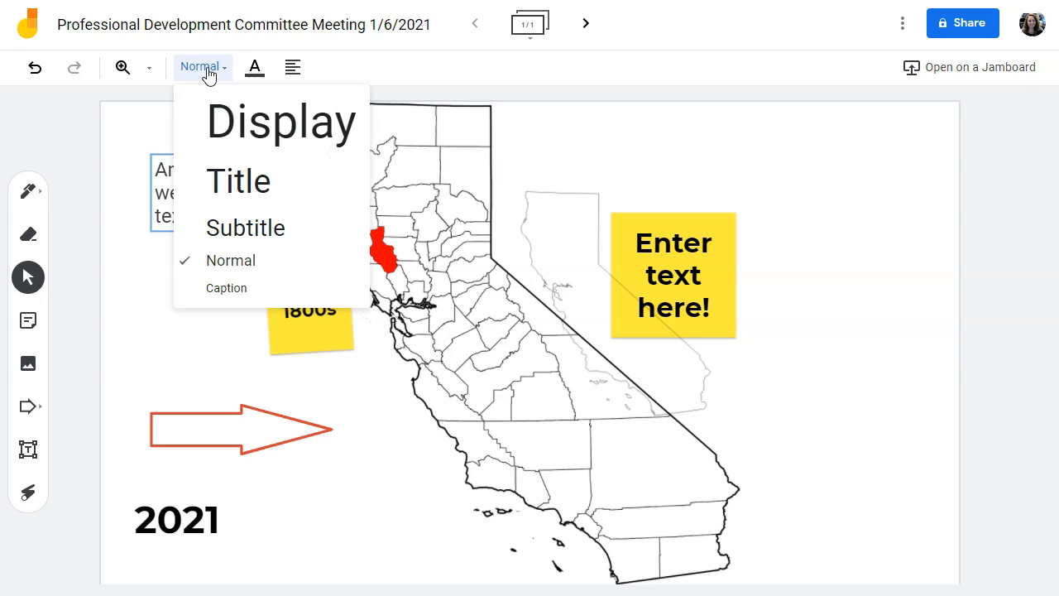
pyautogui.click(238, 117)
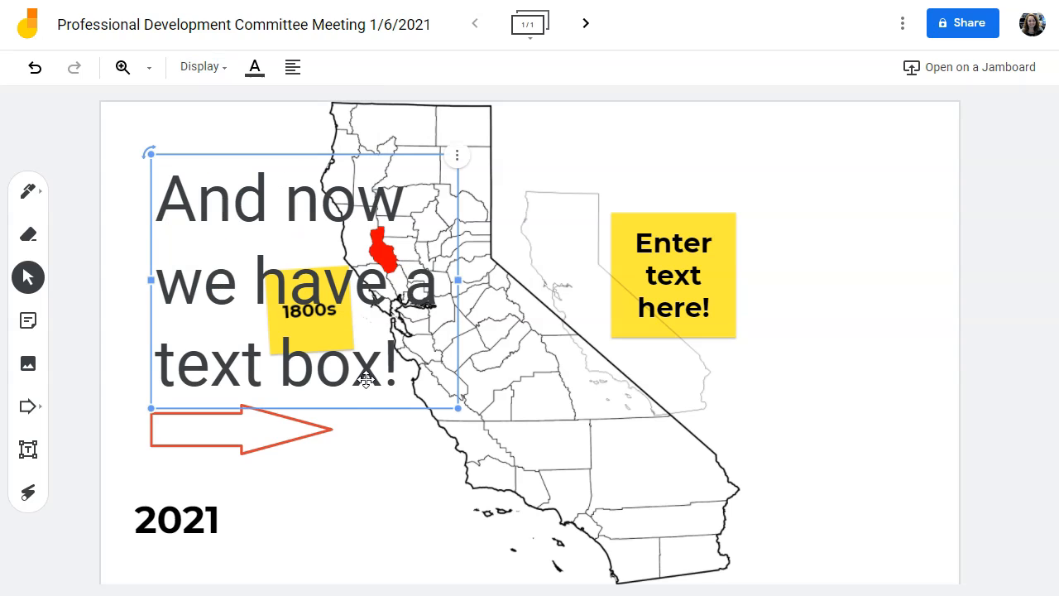
pyautogui.click(217, 66)
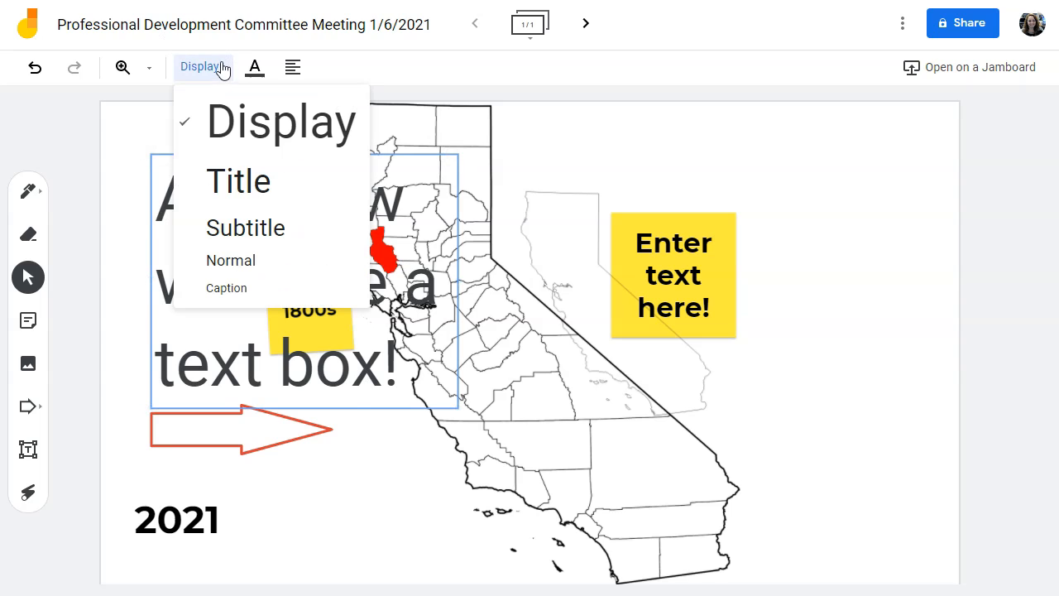
pyautogui.click(252, 195)
pyautogui.moveTo(205, 159); pyautogui.dragTo(169, 120)
# Step: Try the Subtitle, Normal and Caption sizes on the text box, finishing with Subtitle
pyautogui.click(195, 67)
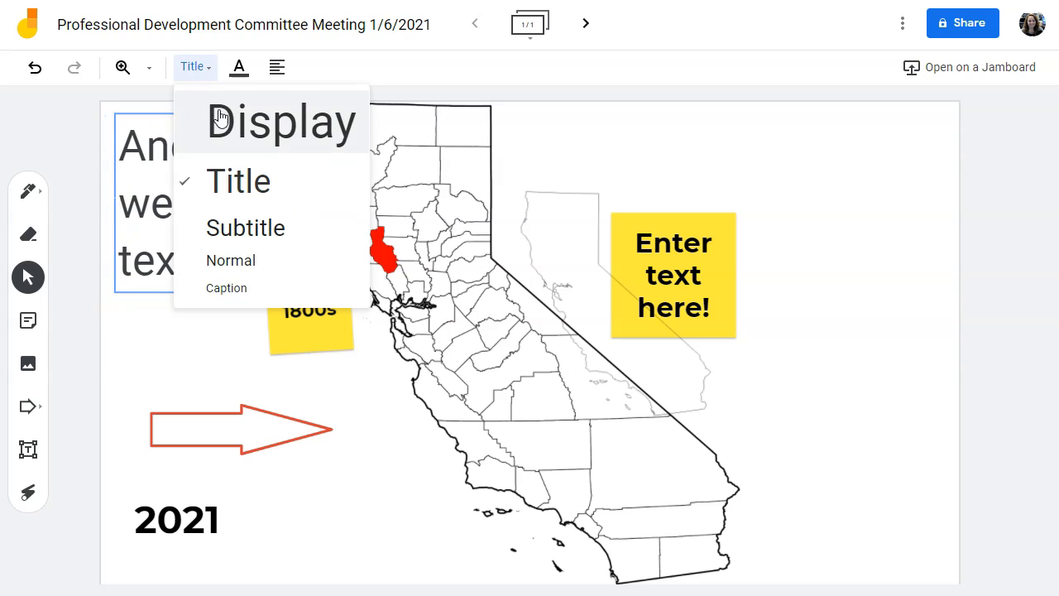
pyautogui.click(238, 230)
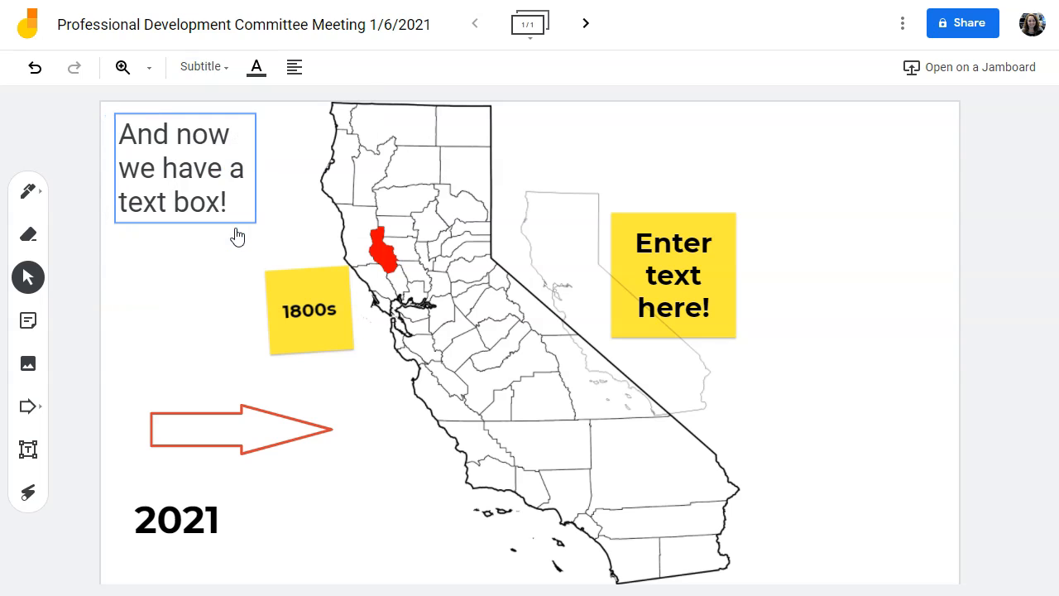
pyautogui.click(211, 70)
pyautogui.click(248, 258)
pyautogui.click(206, 68)
pyautogui.click(244, 290)
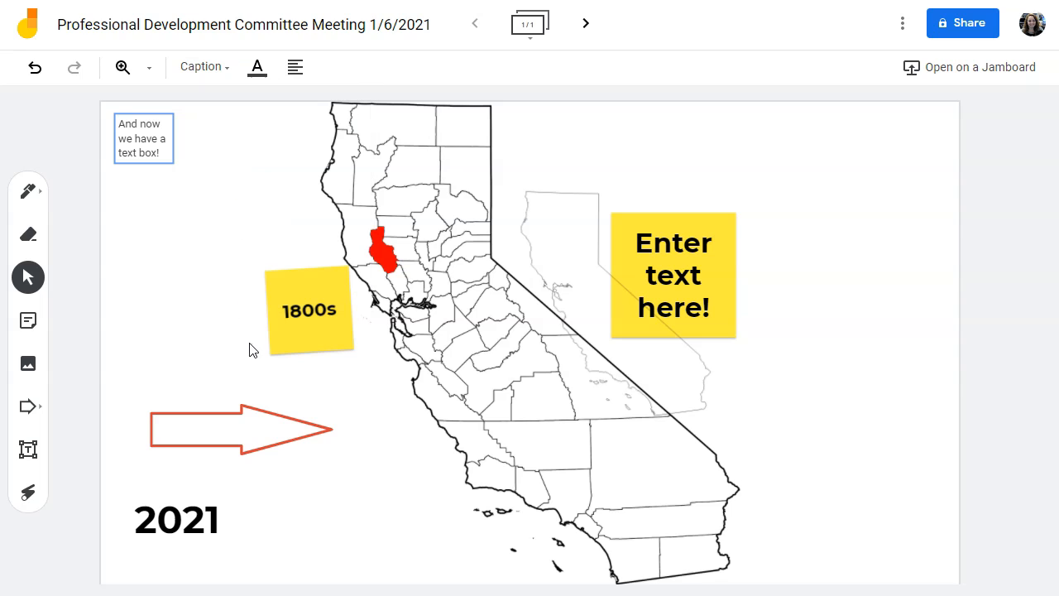
pyautogui.click(205, 68)
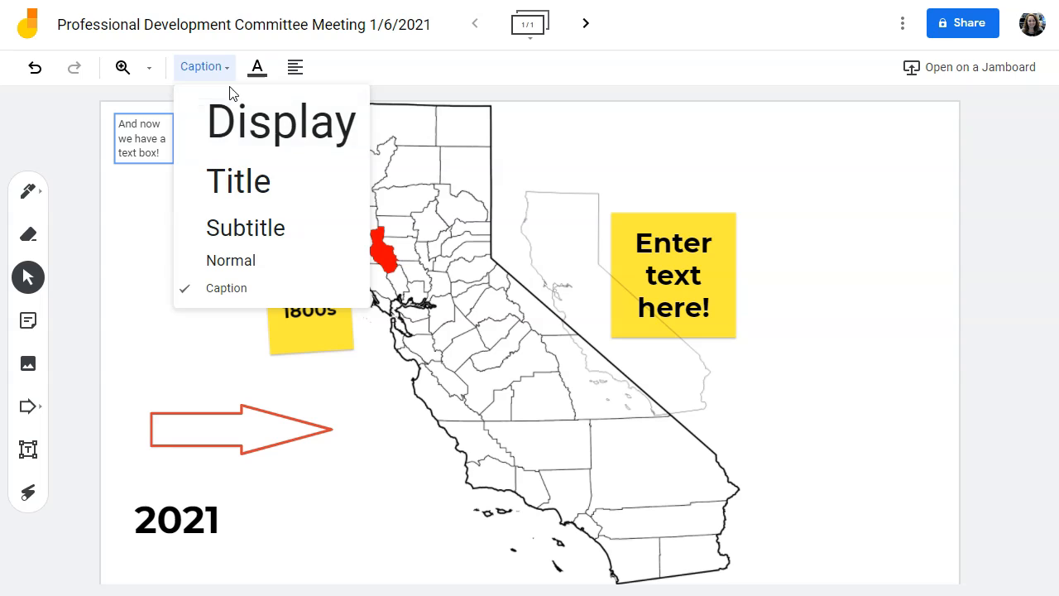
pyautogui.click(254, 220)
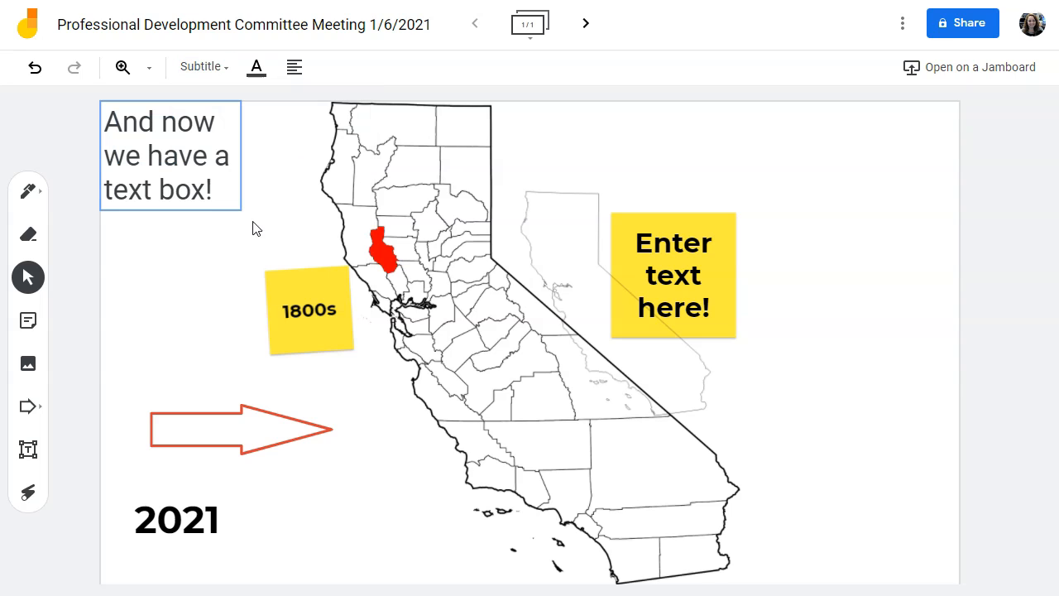
# Step: Try red and green on the text box's lettering and set it back to black
pyautogui.click(258, 72)
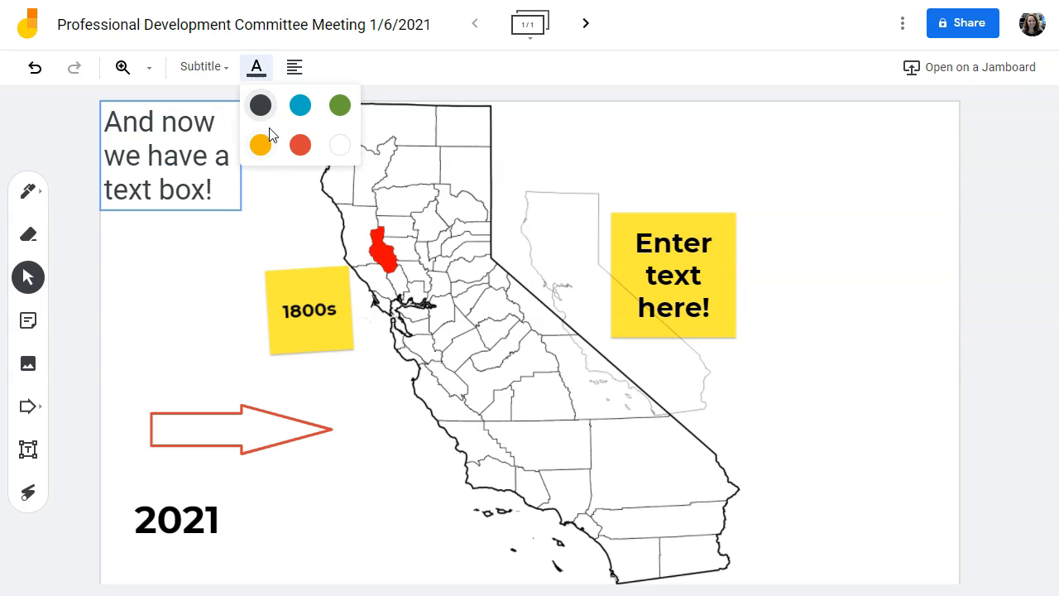
pyautogui.click(300, 145)
pyautogui.click(255, 68)
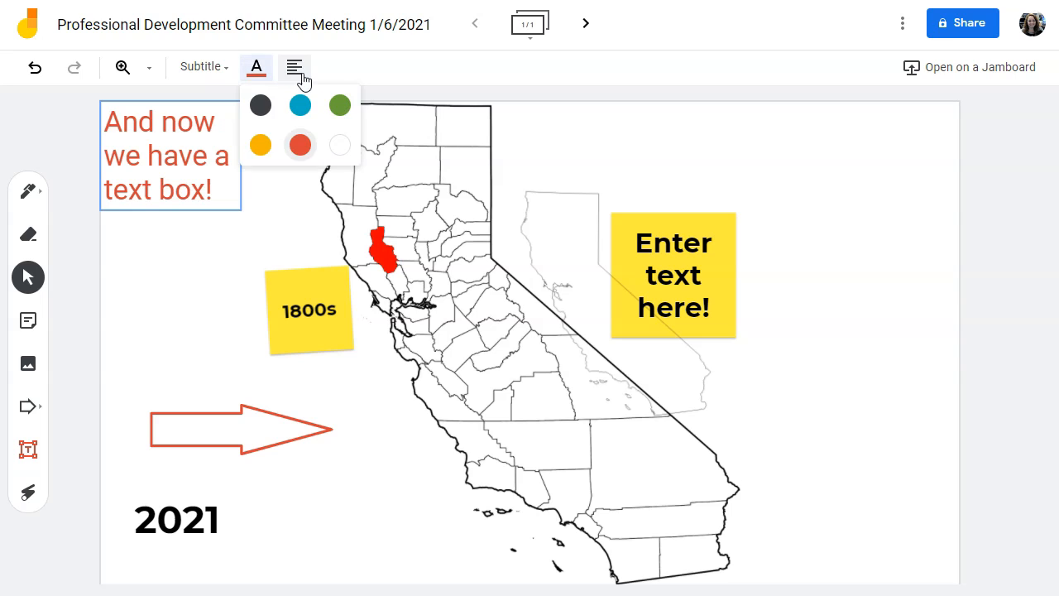
pyautogui.click(339, 105)
pyautogui.click(257, 71)
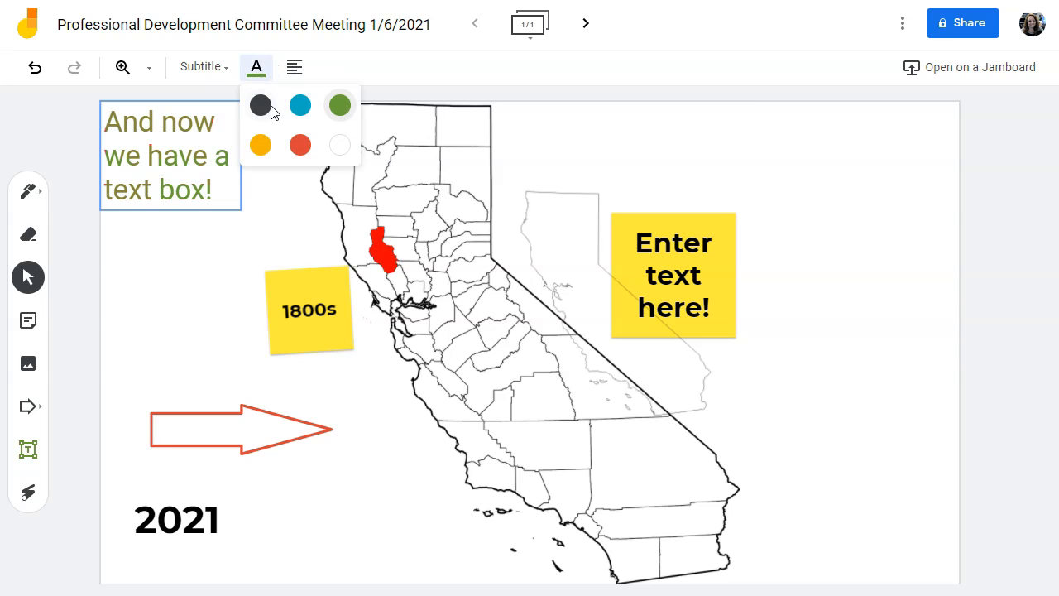
pyautogui.click(270, 106)
# Step: Try center and right alignment on the text box, finishing with center alignment
pyautogui.click(296, 67)
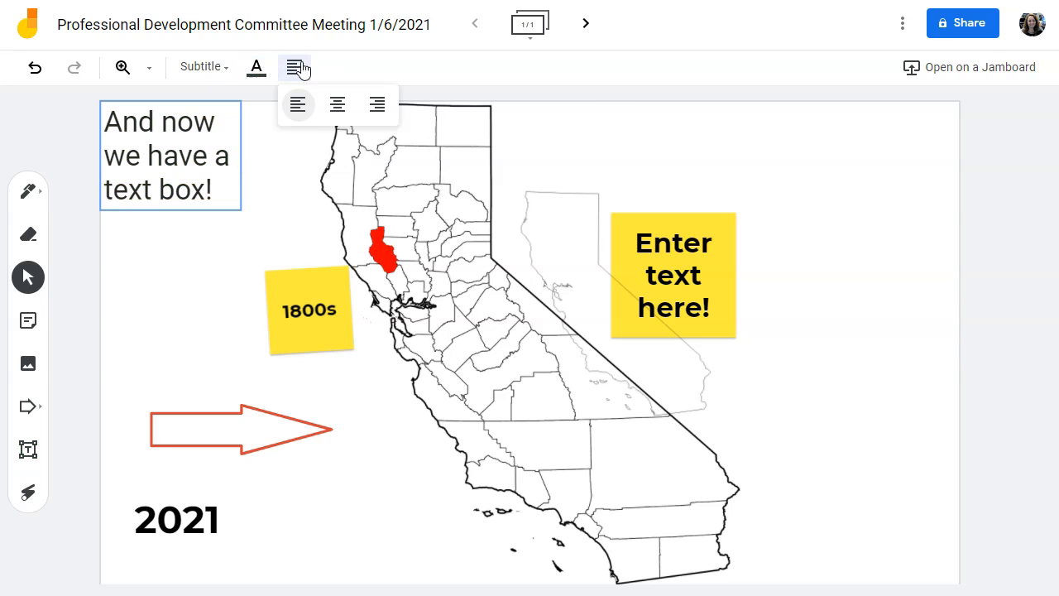
pyautogui.click(337, 105)
pyautogui.click(295, 67)
pyautogui.click(376, 105)
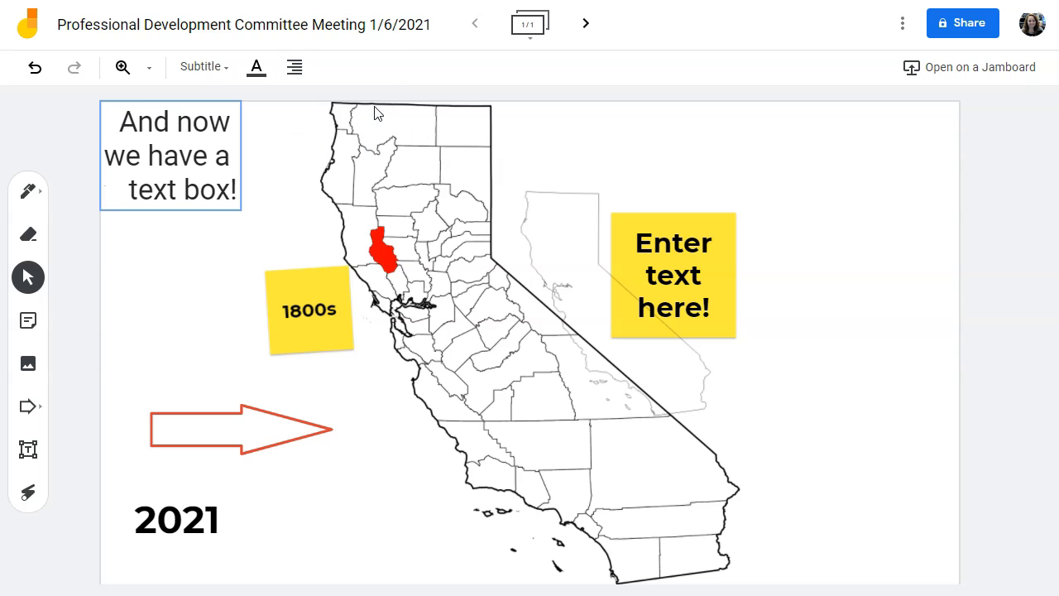
pyautogui.click(294, 67)
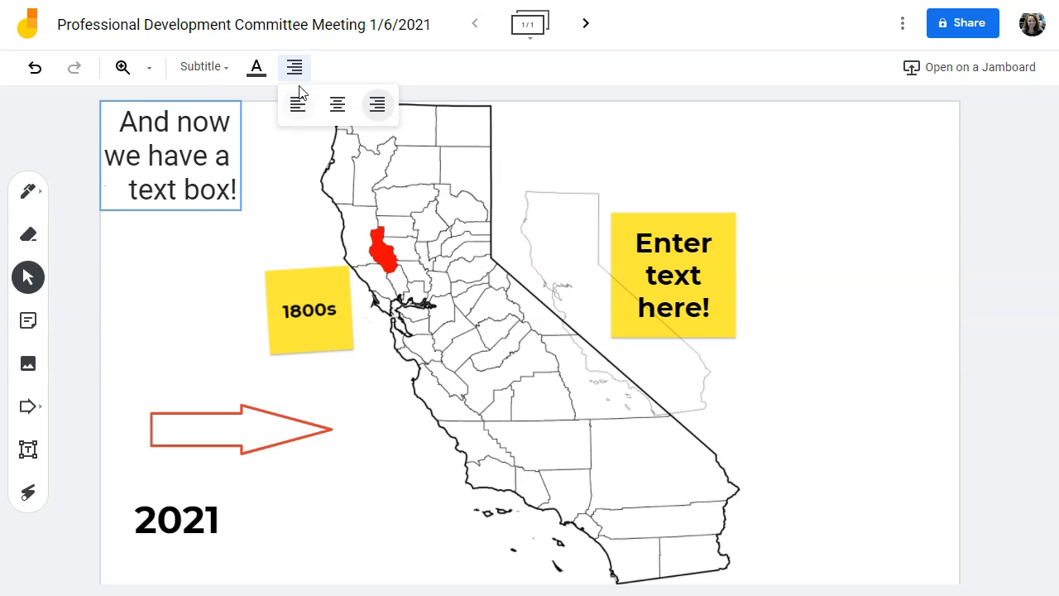
pyautogui.click(337, 105)
# Step: Move the text box slightly inward from the frame's corner, resize it to a little larger than before, and deselect it
pyautogui.moveTo(182, 177); pyautogui.dragTo(212, 190)
pyautogui.moveTo(272, 223); pyautogui.dragTo(661, 534)
pyautogui.moveTo(746, 371); pyautogui.dragTo(295, 240)
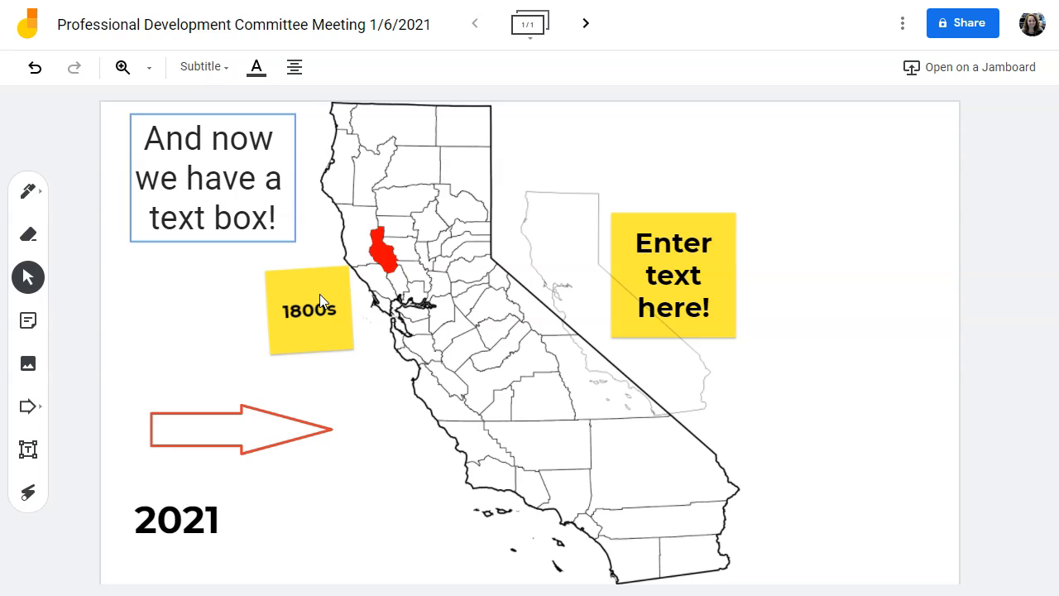
pyautogui.click(815, 190)
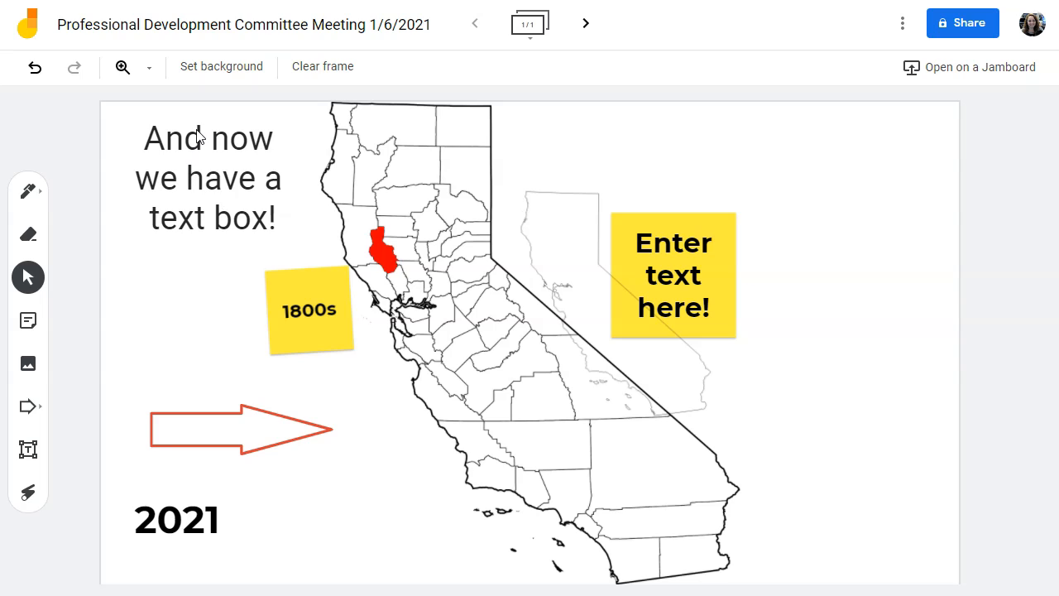
# Step: Handwrite the expression 4x² with the pen above the "Enter text here!" note, extending past its side
pyautogui.click(38, 201)
pyautogui.click(38, 206)
pyautogui.click(79, 192)
pyautogui.moveTo(701, 139)
pyautogui.mouseDown()
pyautogui.moveTo(699, 177)
pyautogui.moveTo(767, 182)
pyautogui.mouseUp()
pyautogui.moveTo(749, 130); pyautogui.dragTo(728, 246)
pyautogui.moveTo(775, 193); pyautogui.dragTo(818, 240)
pyautogui.moveTo(818, 195); pyautogui.dragTo(768, 260)
pyautogui.moveTo(843, 152)
pyautogui.mouseDown()
pyautogui.moveTo(837, 158)
pyautogui.moveTo(853, 168)
pyautogui.mouseUp()
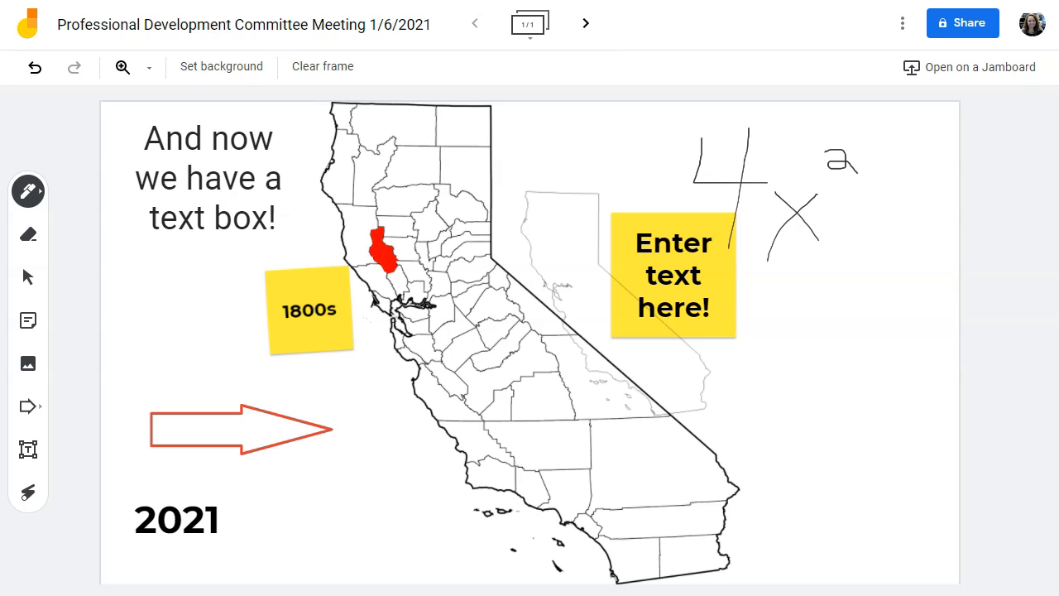
# Step: Switch to the online equation editor showing the quadratic formula and set the image height to 100
pyautogui.click(579, 0)
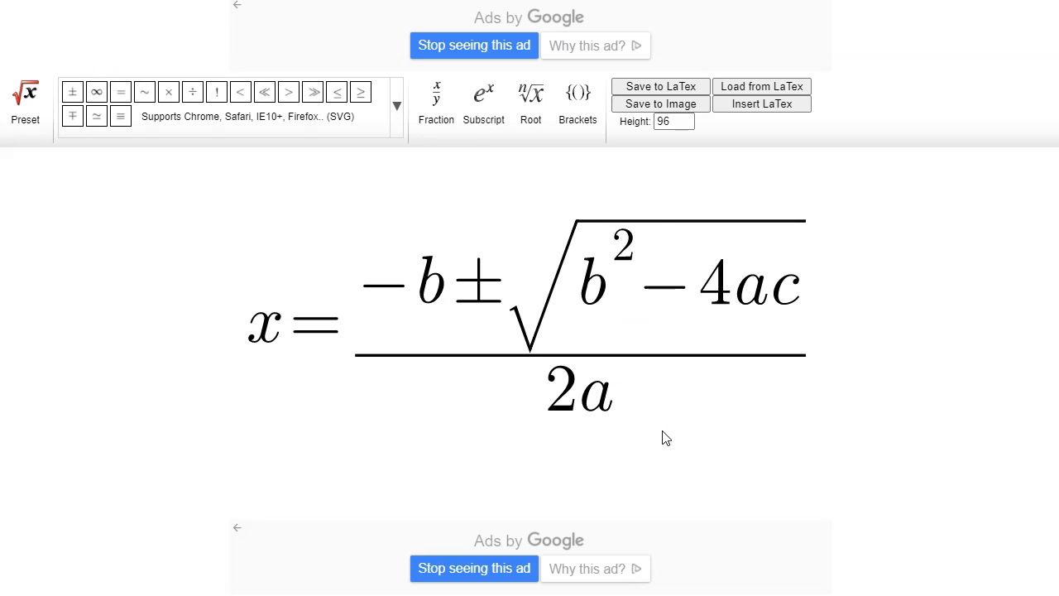
pyautogui.click(685, 118)
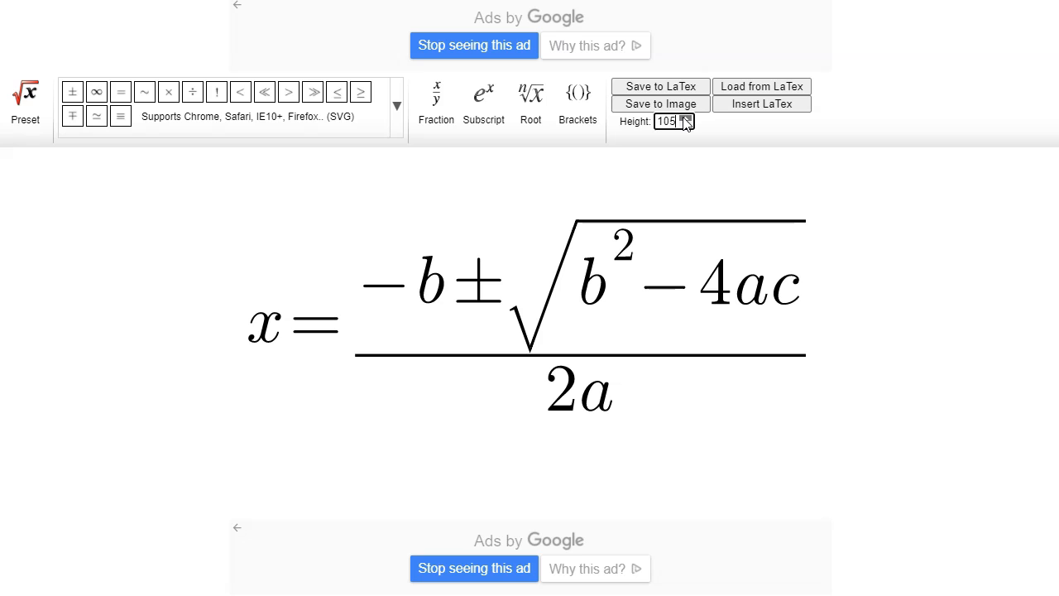
pyautogui.click(685, 124)
pyautogui.click(687, 125)
pyautogui.click(687, 125)
pyautogui.click(687, 125)
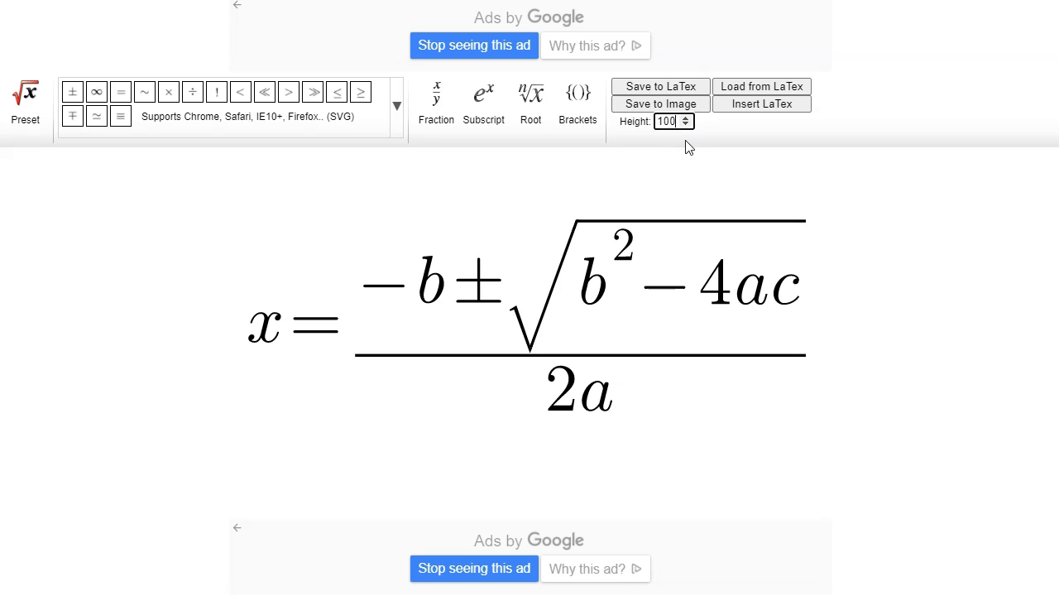
# Step: Export the quadratic formula as an image, copy that image, and return to the Jamboard
pyautogui.click(660, 105)
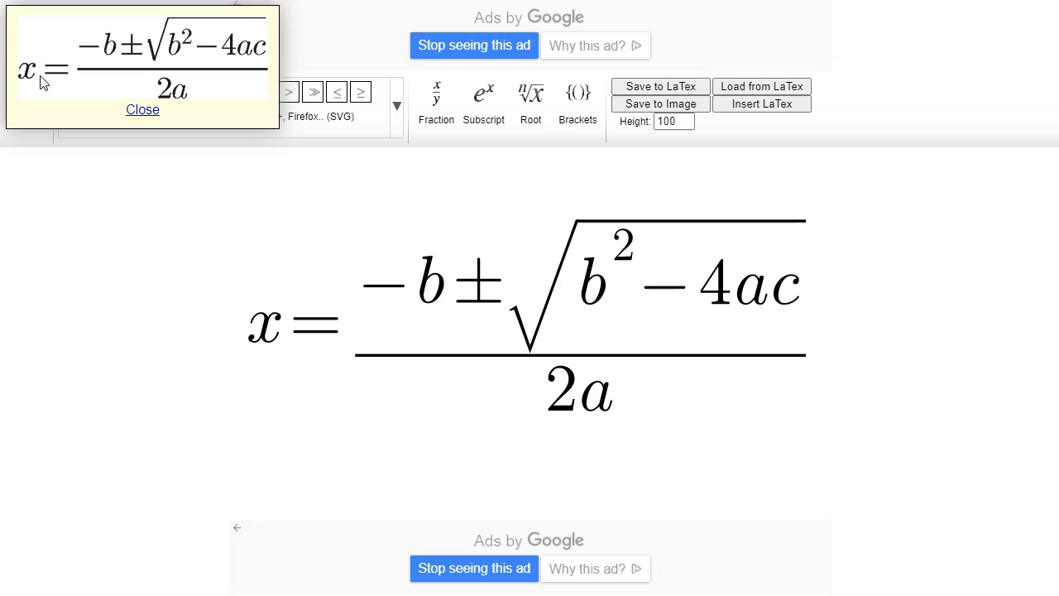
pyautogui.rightClick(169, 57)
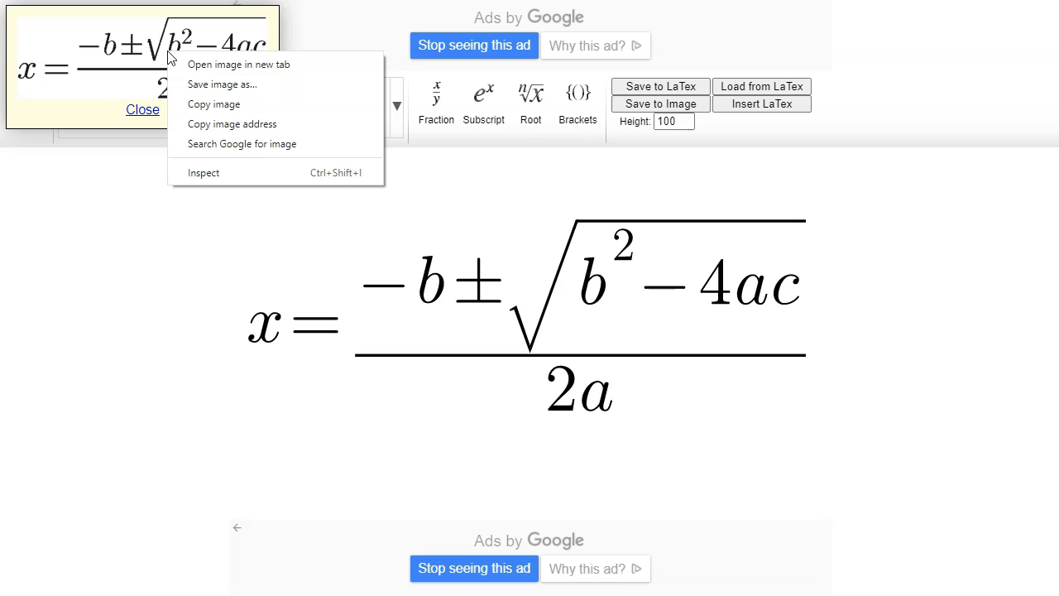
pyautogui.click(221, 104)
pyautogui.click(248, 0)
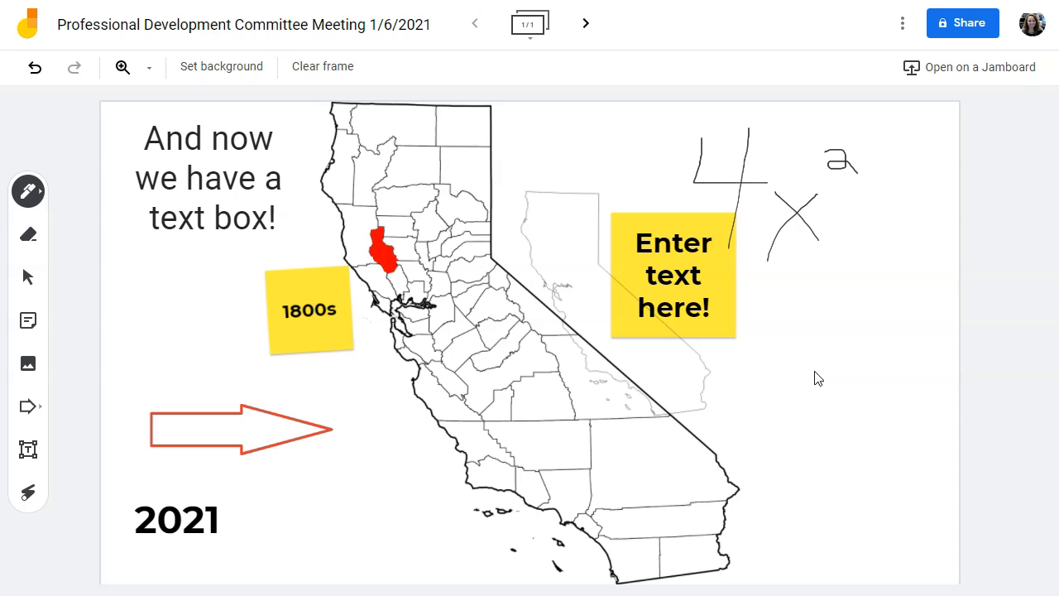
# Step: Paste the formula image onto the California map frame, enlarge it greatly, and move it over the middle of the map
pyautogui.hotkey('ctrl', 'v')
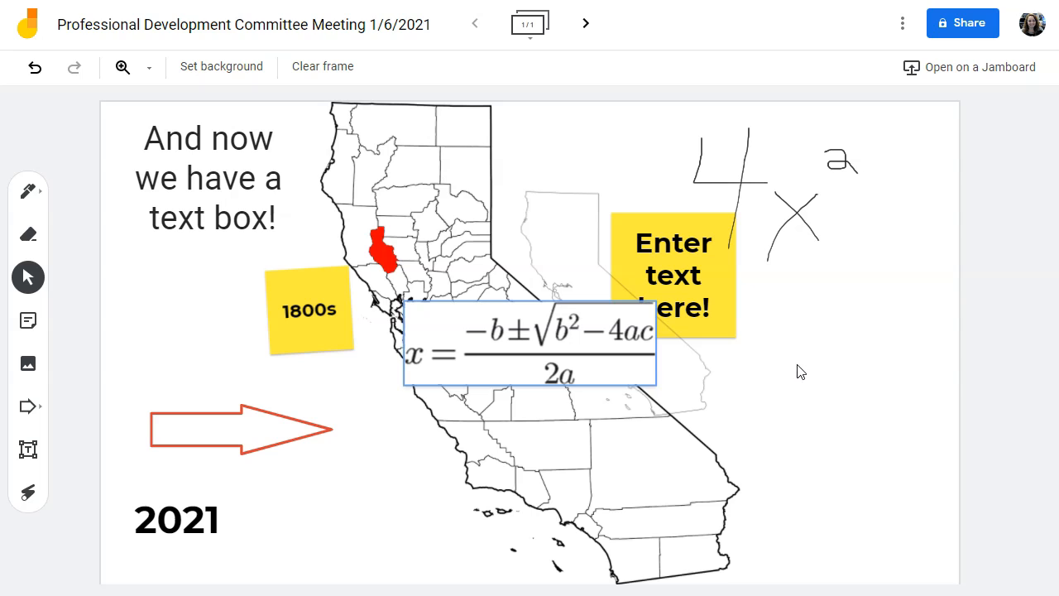
pyautogui.moveTo(530, 346); pyautogui.dragTo(799, 370)
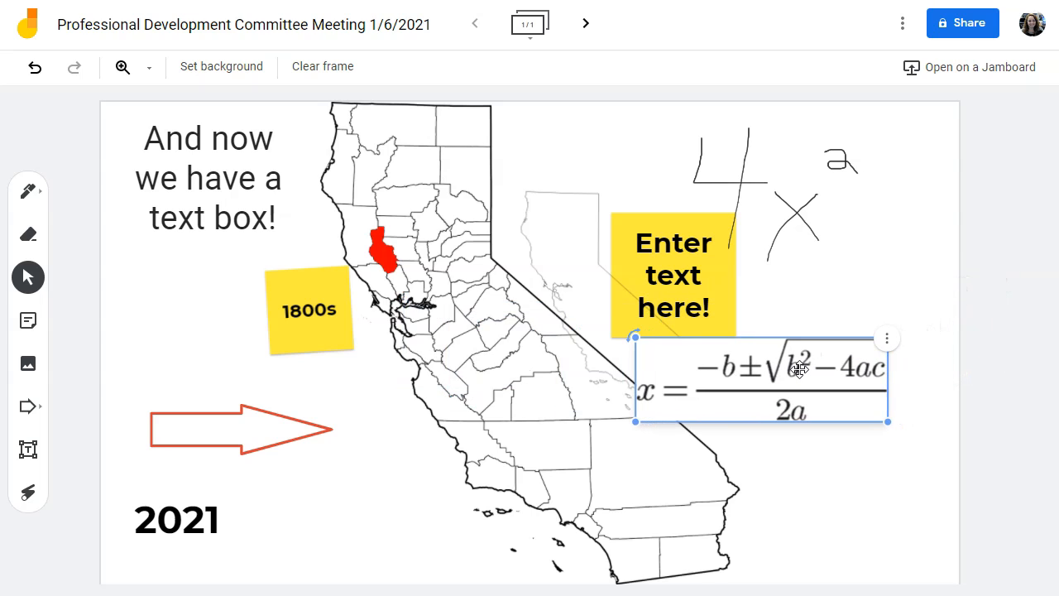
pyautogui.moveTo(886, 422); pyautogui.dragTo(939, 438)
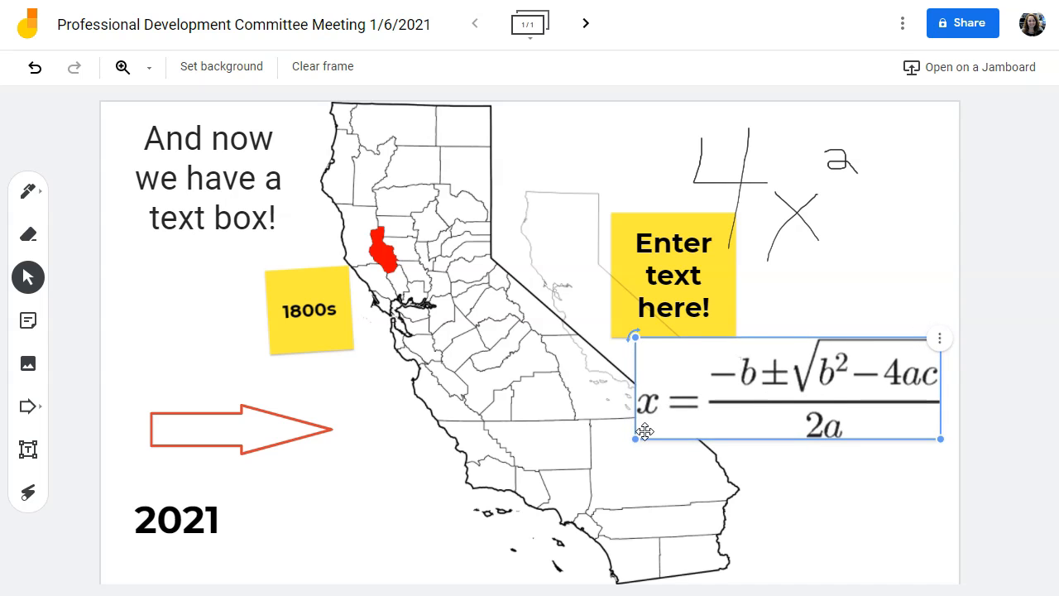
pyautogui.moveTo(639, 434); pyautogui.dragTo(255, 471)
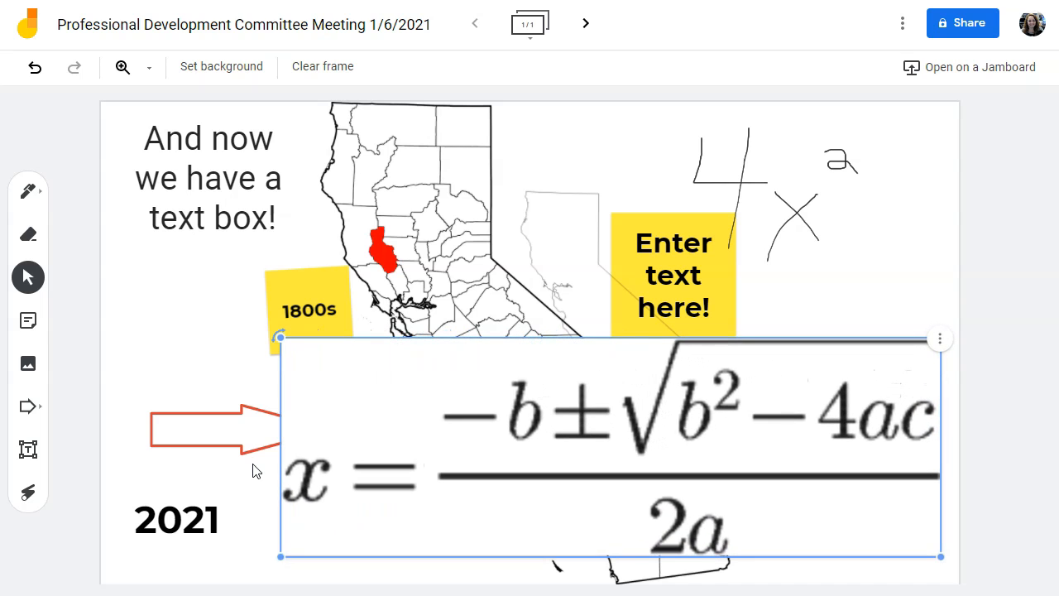
pyautogui.moveTo(626, 455); pyautogui.dragTo(518, 326)
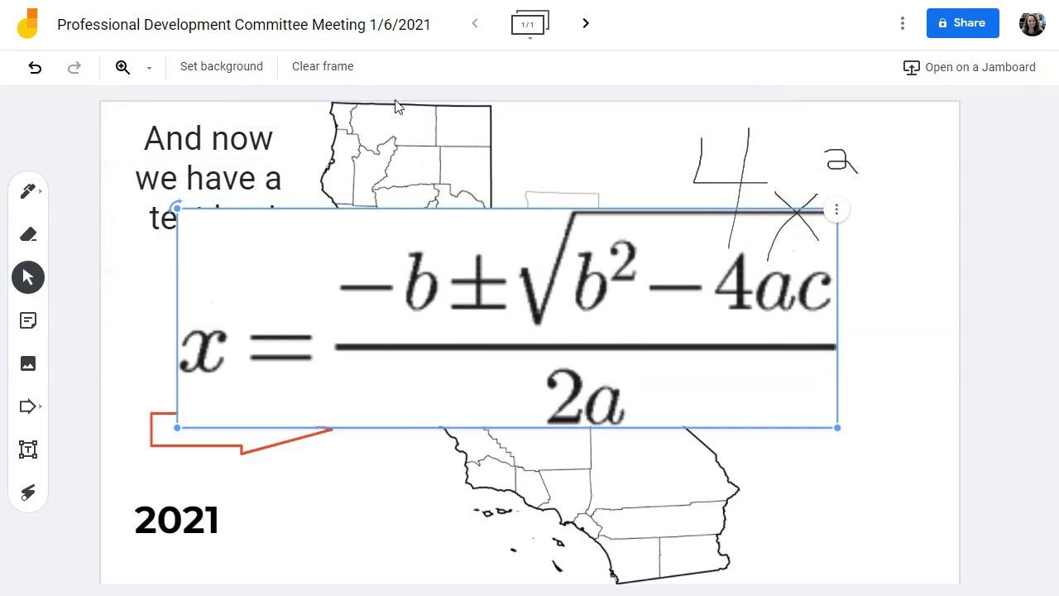
# Step: Clear everything from the frame and replace the map background with plain white
pyautogui.click(337, 72)
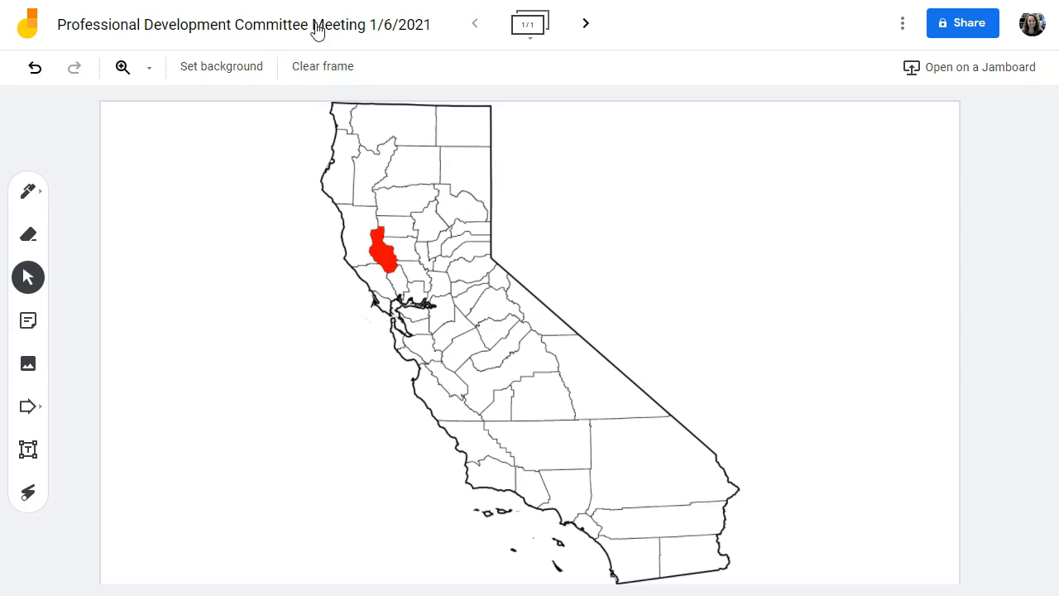
pyautogui.click(239, 75)
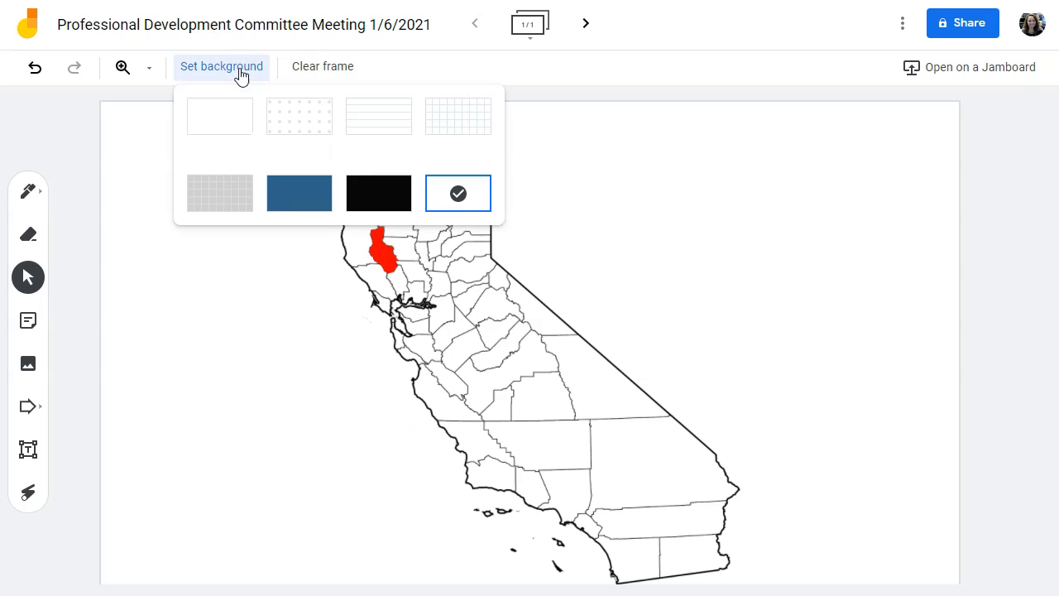
pyautogui.click(232, 123)
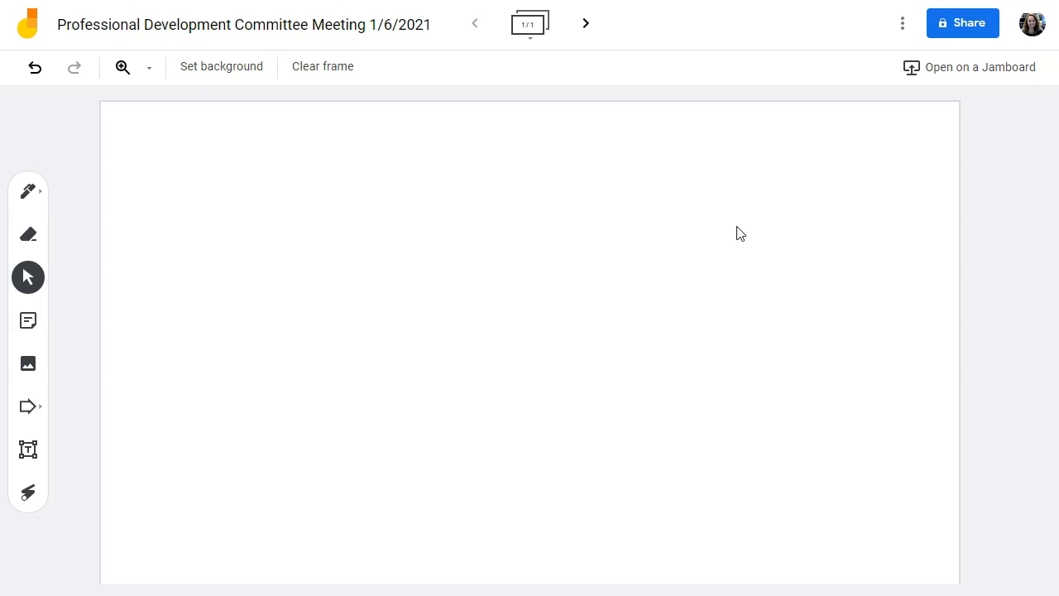
# Step: Paste the quadratic formula image, place it in the frame's upper-left corner, enlarge it to about half the frame's width, and deselect it
pyautogui.hotkey('ctrl', 'v')
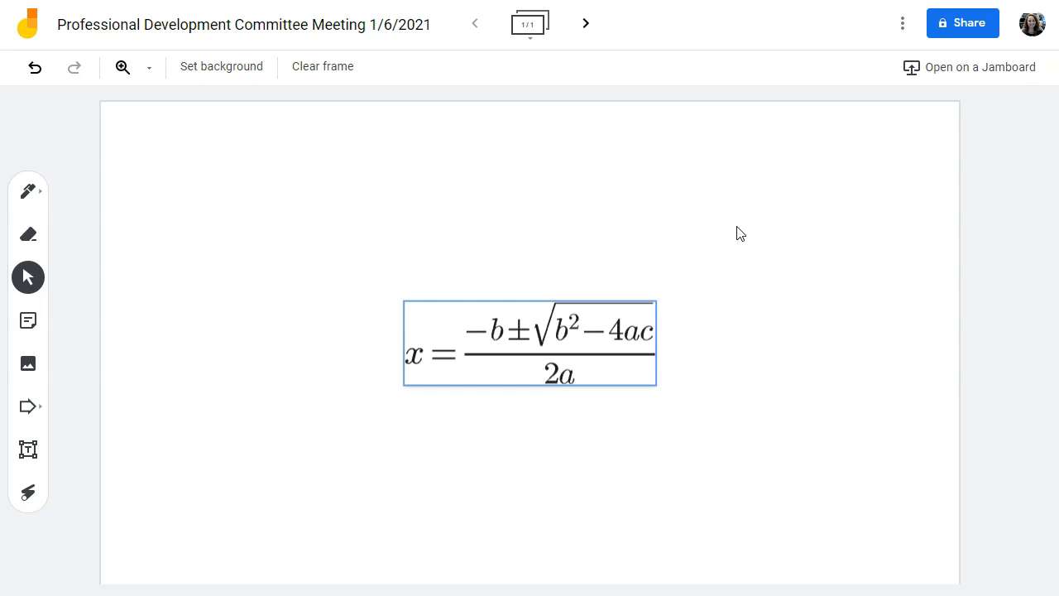
pyautogui.moveTo(584, 339); pyautogui.dragTo(296, 146)
pyautogui.moveTo(367, 191); pyautogui.dragTo(538, 301)
pyautogui.click(693, 339)
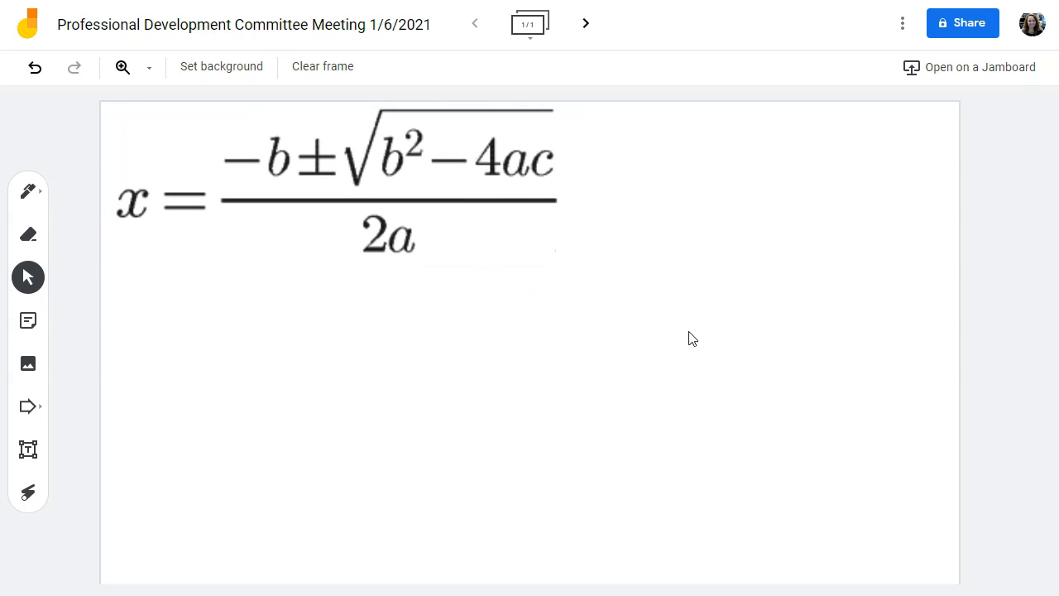
# Step: Draw a curved arrow below the quadratic formula with the black pen
pyautogui.click(33, 194)
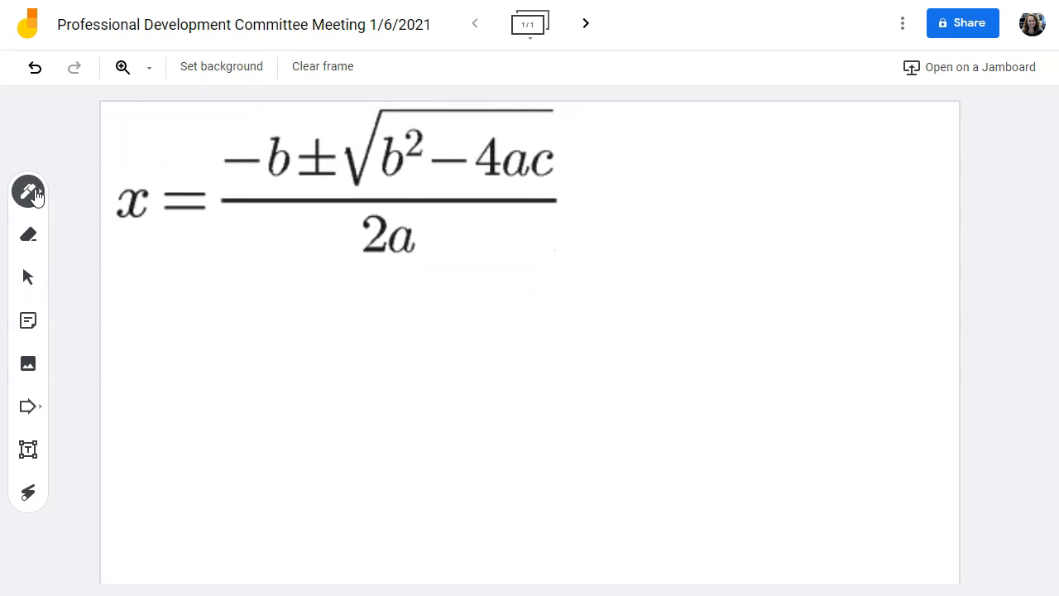
pyautogui.click(33, 195)
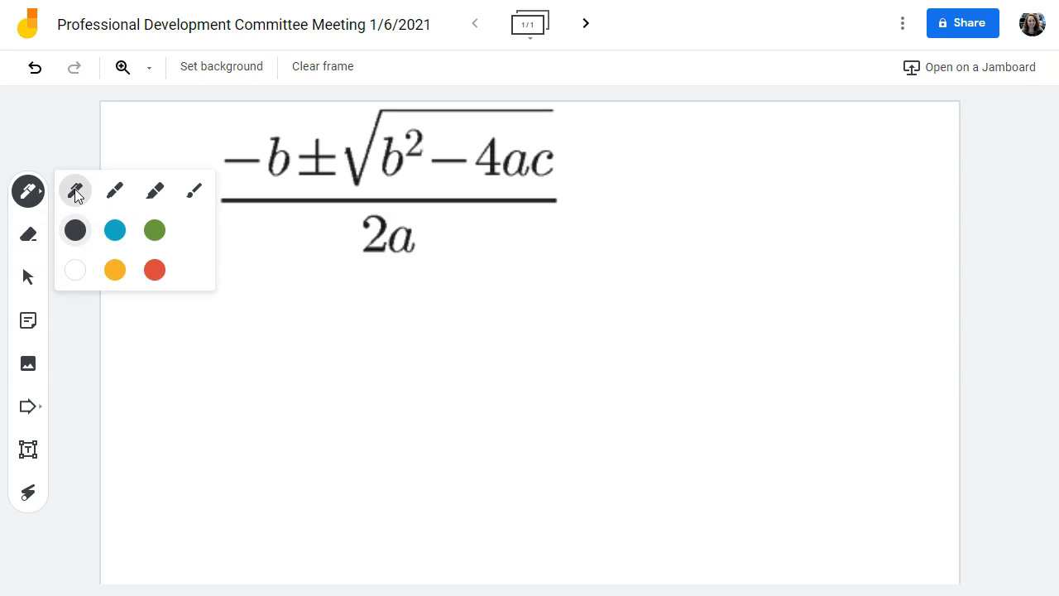
pyautogui.moveTo(334, 287)
pyautogui.mouseDown()
pyautogui.moveTo(570, 302)
pyautogui.moveTo(597, 329)
pyautogui.mouseUp()
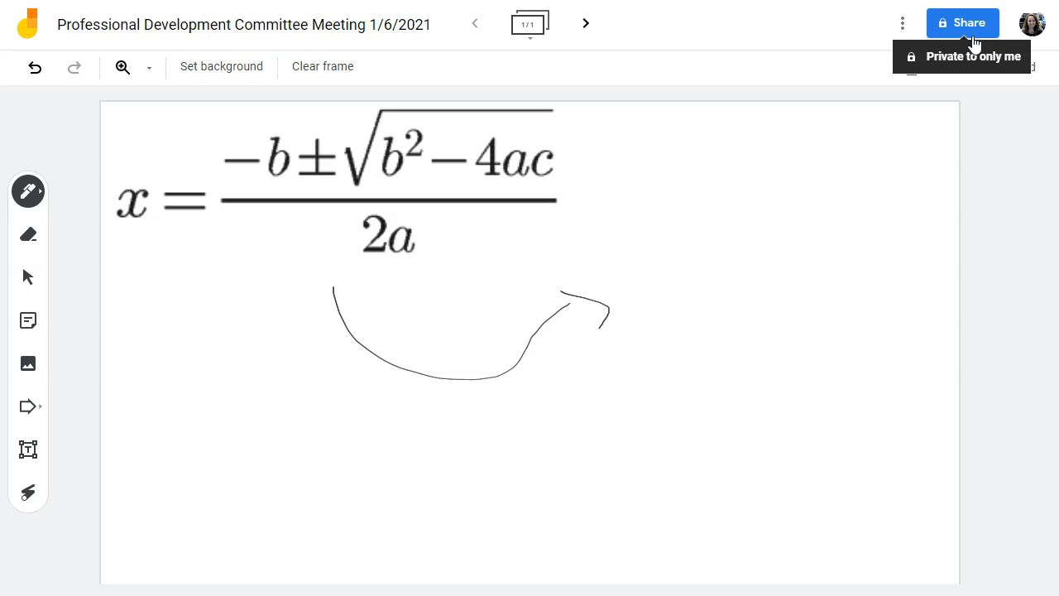
# Step: Open the Jam's sharing settings and widen link access to Hartnell College, then to Anyone with the link
pyautogui.click(902, 24)
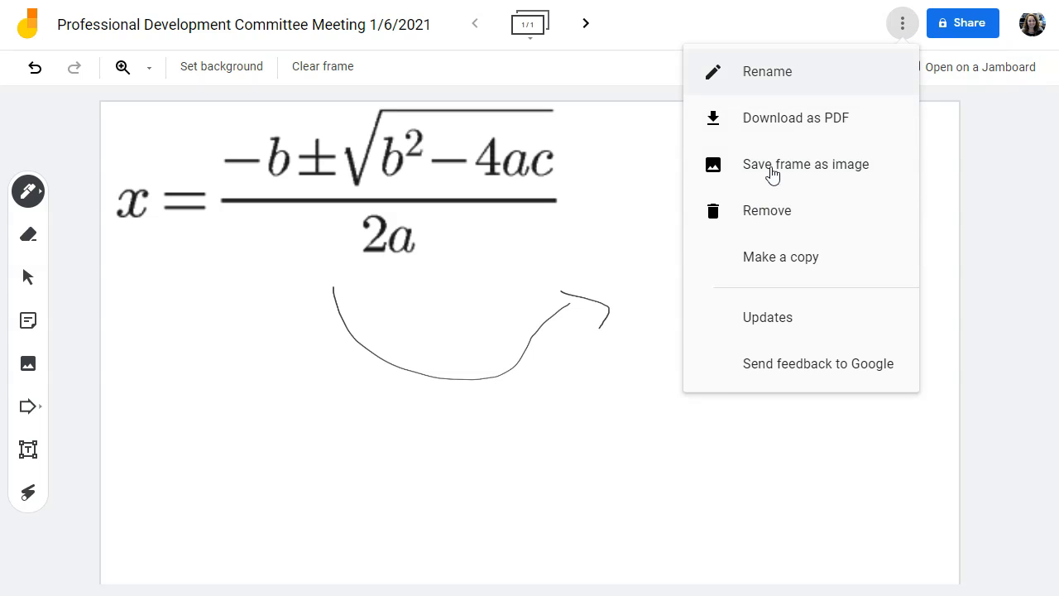
pyautogui.click(973, 27)
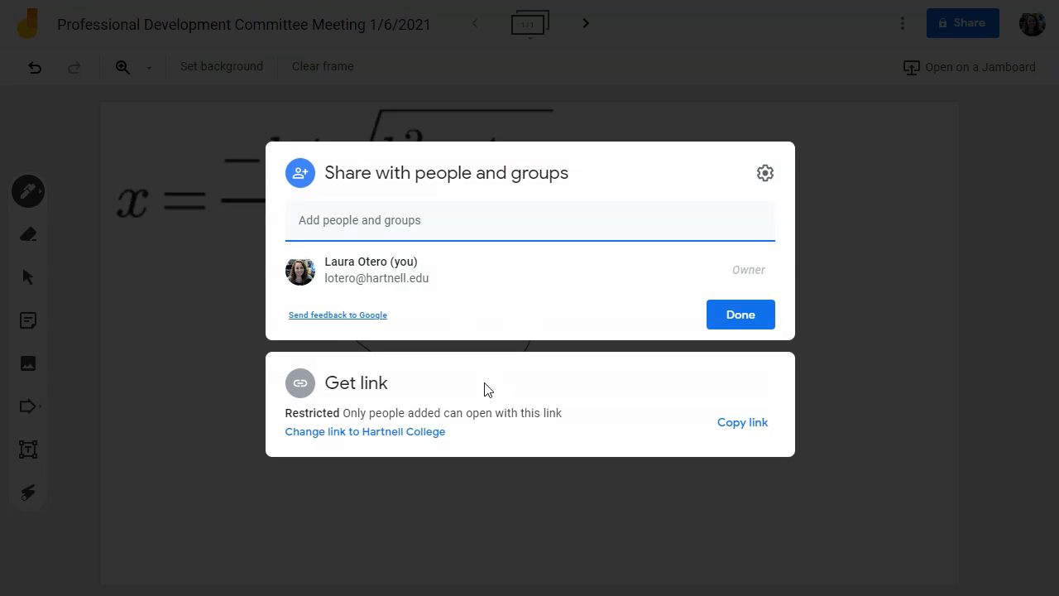
pyautogui.click(340, 334)
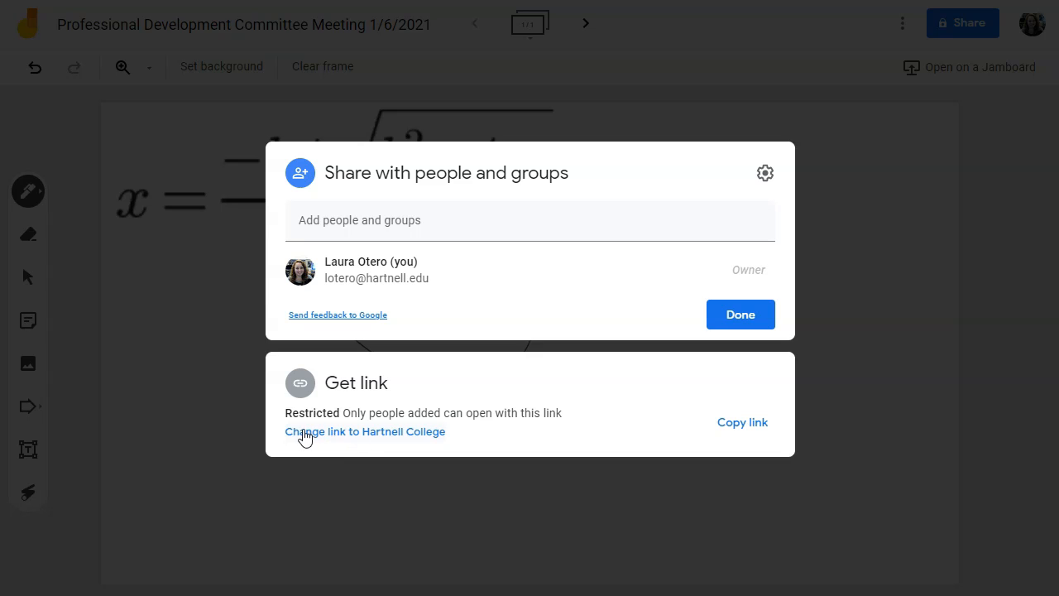
pyautogui.click(369, 433)
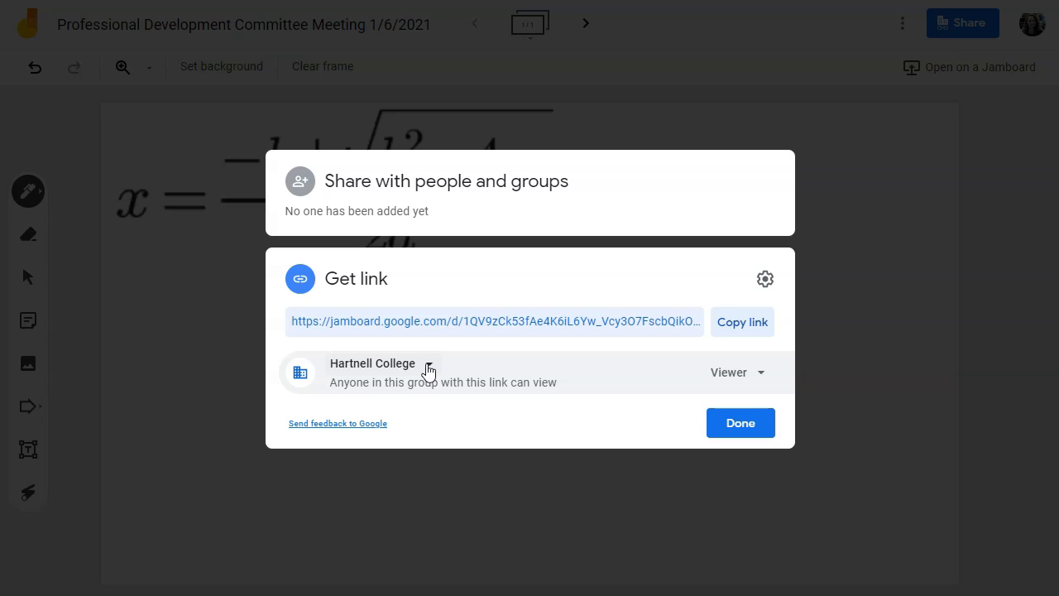
pyautogui.click(428, 365)
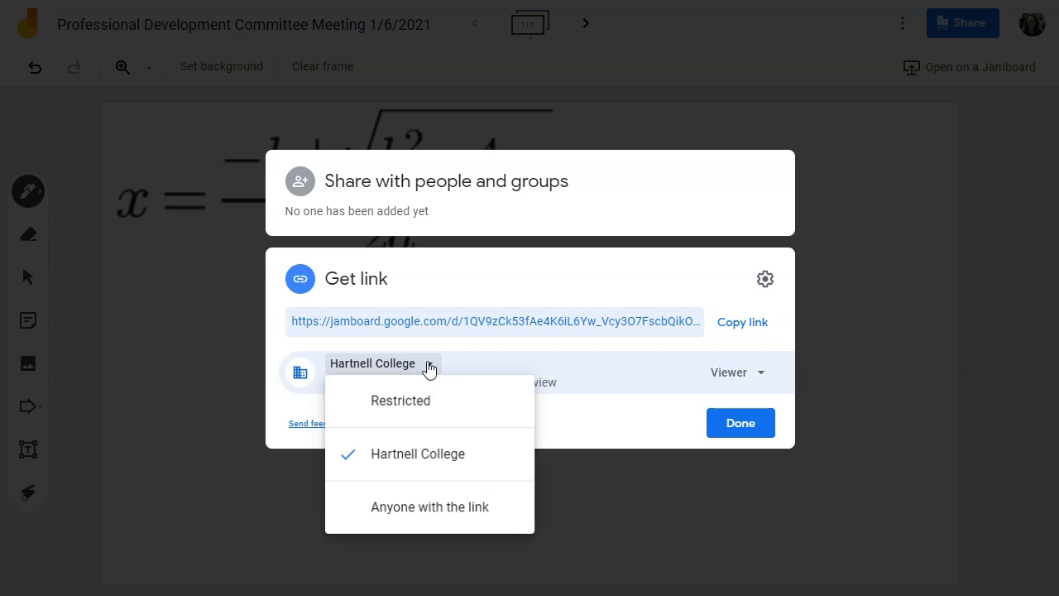
pyautogui.click(398, 513)
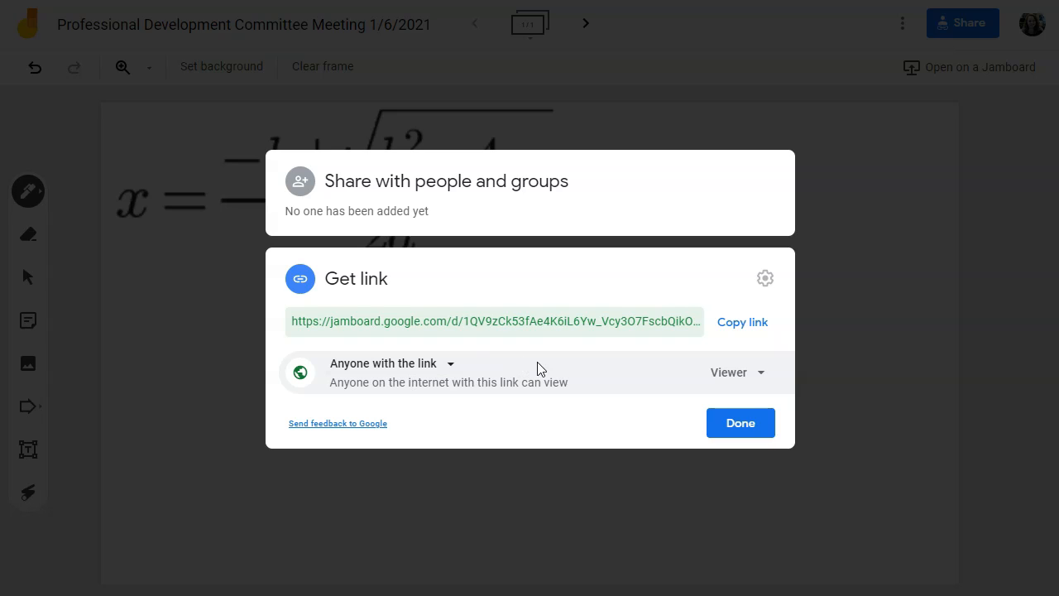
# Step: Set the link permission to Editor, copy the share link, and close the sharing settings
pyautogui.click(762, 377)
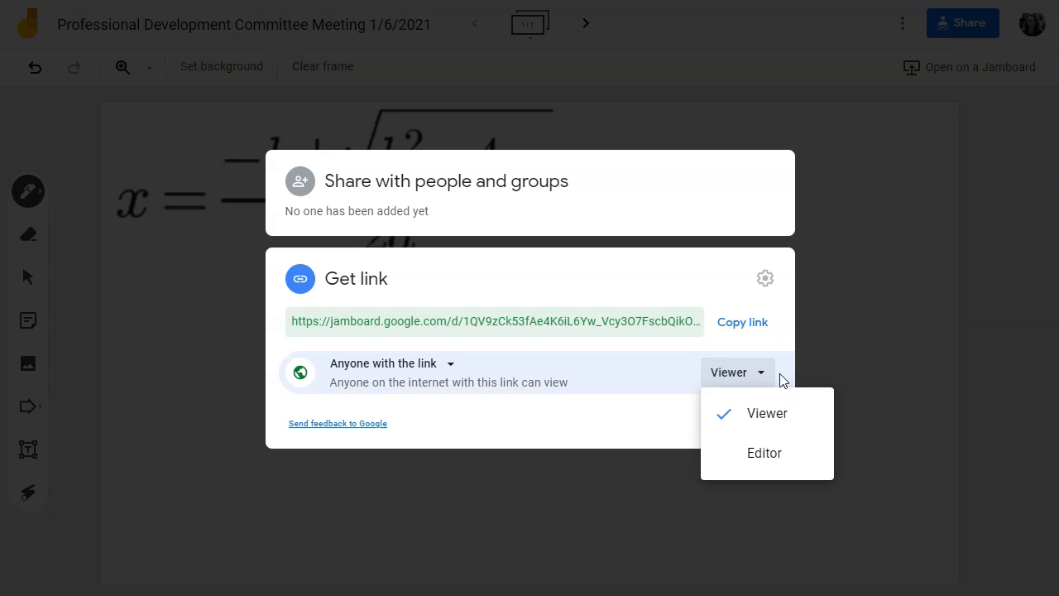
pyautogui.click(762, 455)
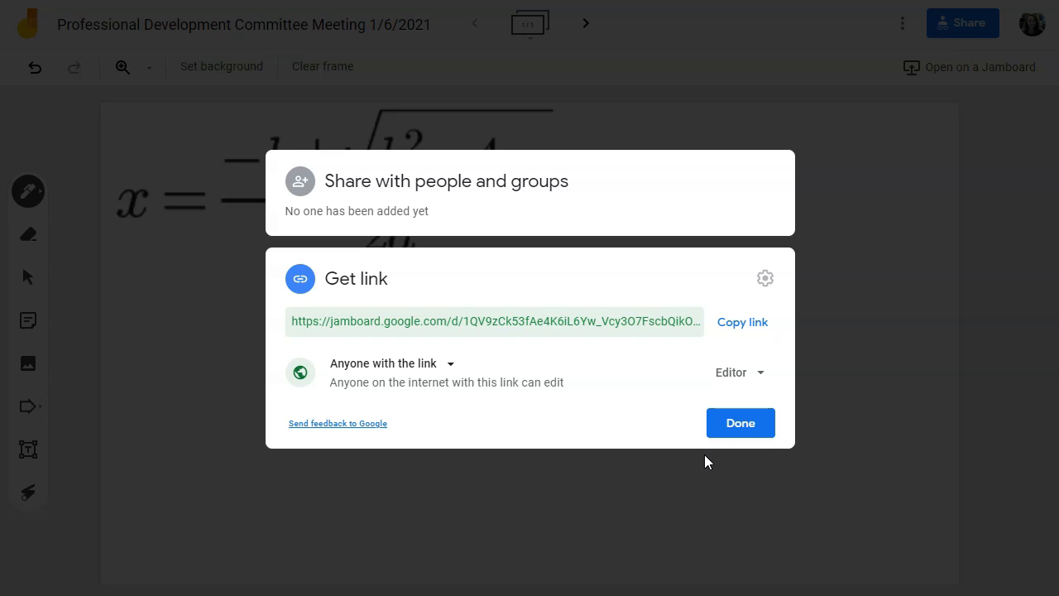
pyautogui.click(750, 372)
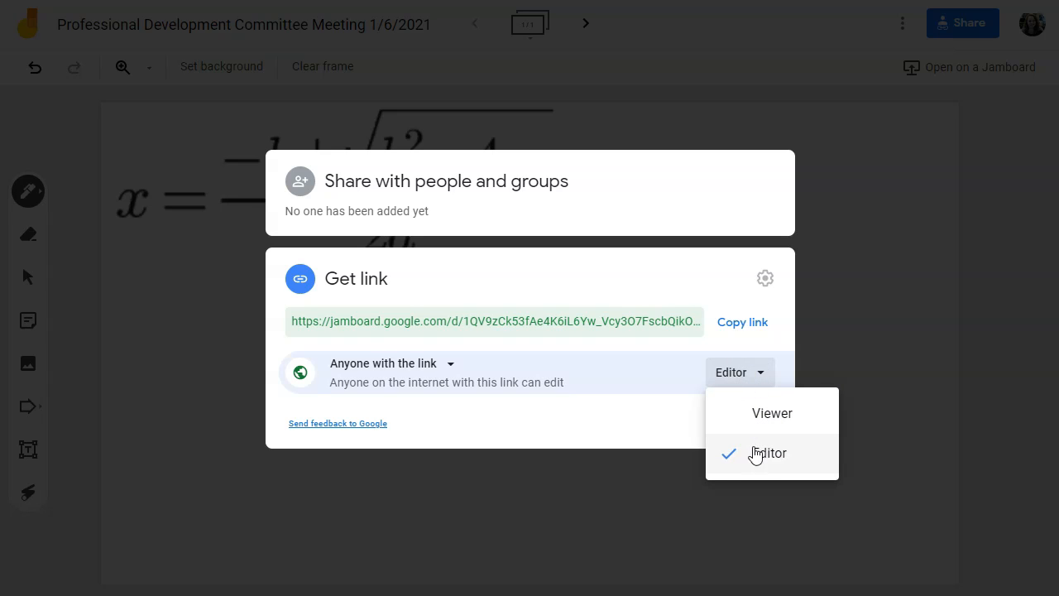
pyautogui.click(773, 354)
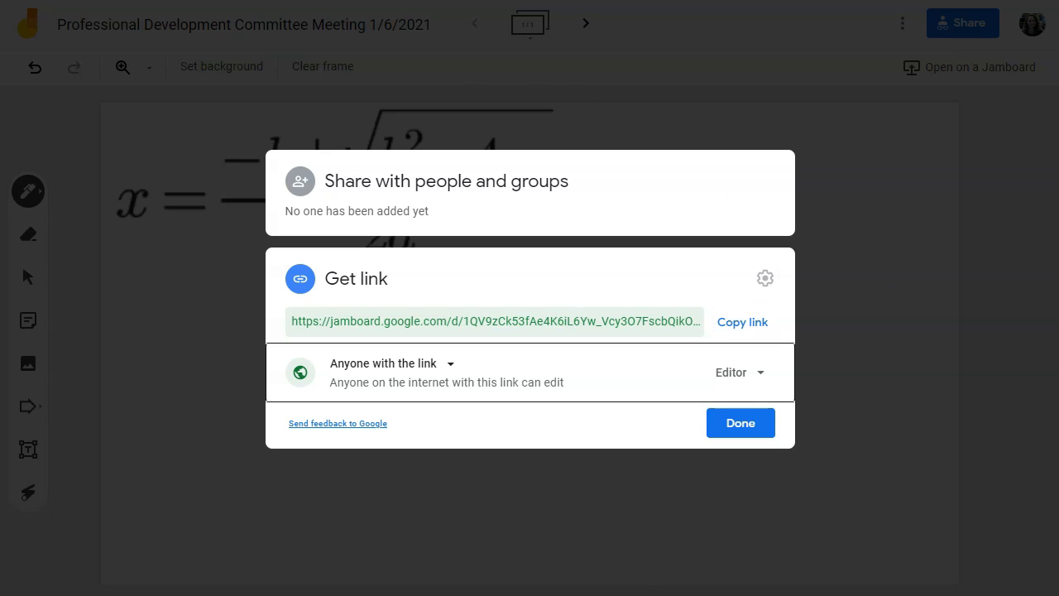
pyautogui.click(748, 329)
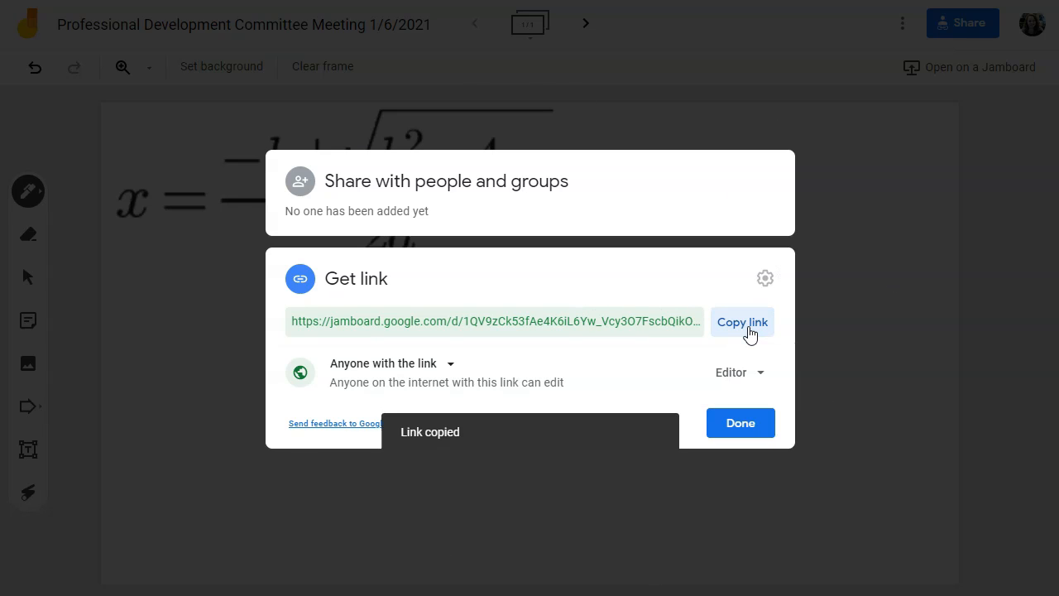
pyautogui.click(745, 431)
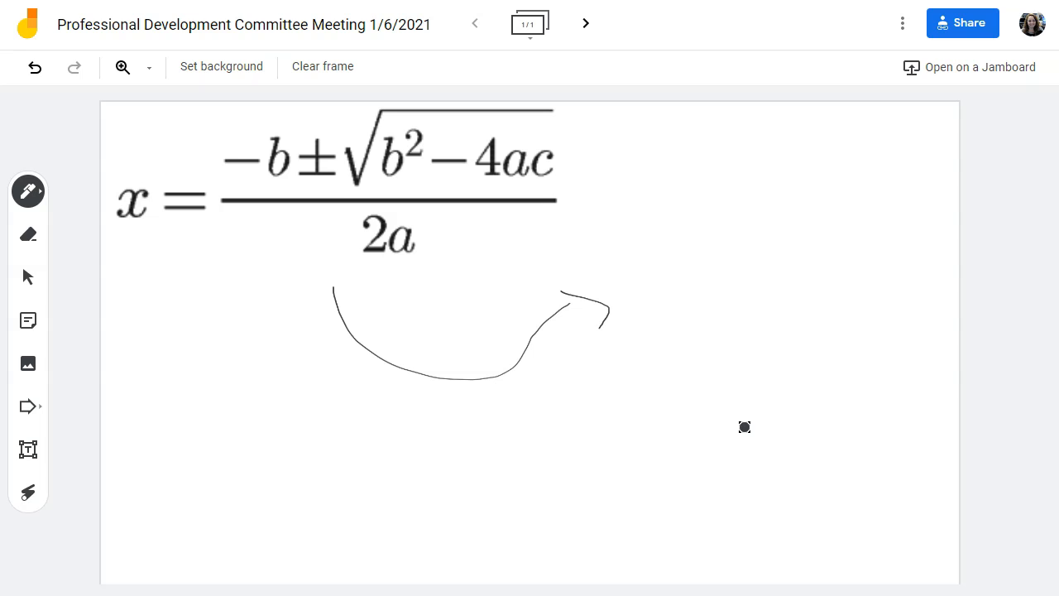
# Step: View the settings for making a copy of the Jam and dismiss them without copying
pyautogui.click(902, 25)
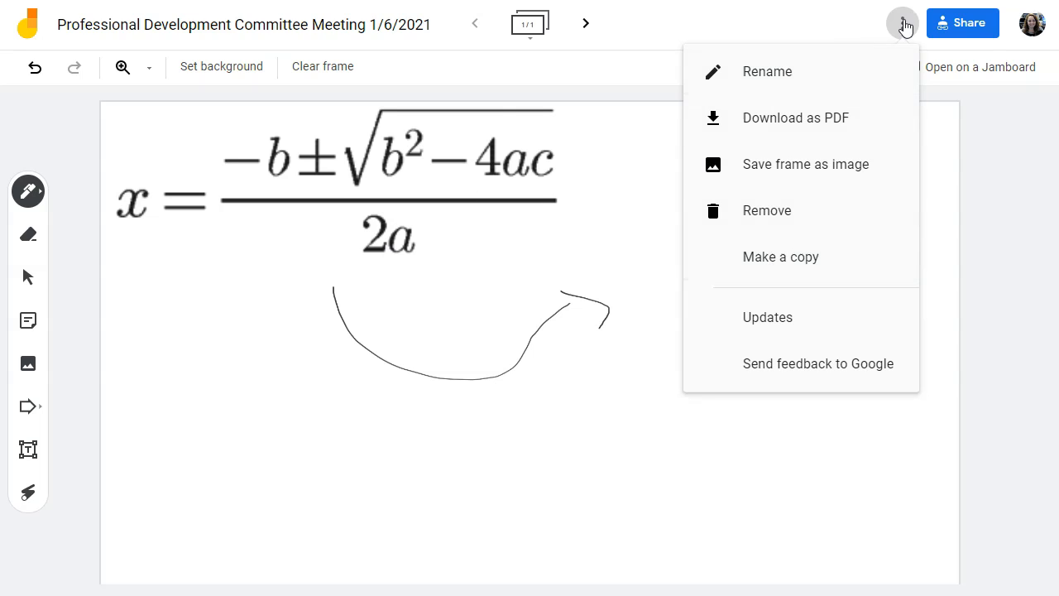
pyautogui.click(778, 259)
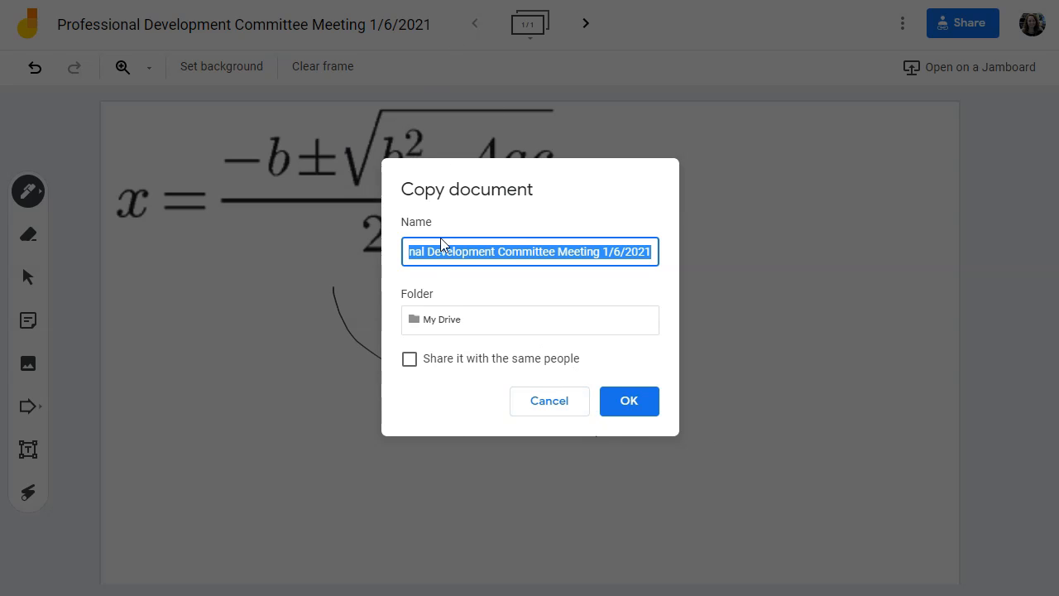
pyautogui.click(543, 409)
pyautogui.click(903, 27)
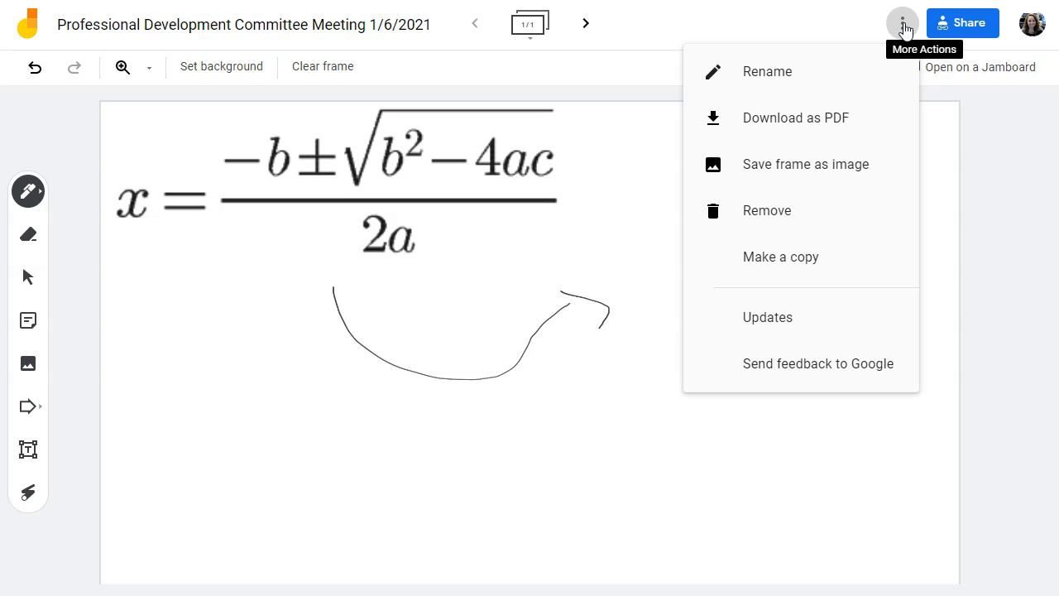
pyautogui.click(905, 29)
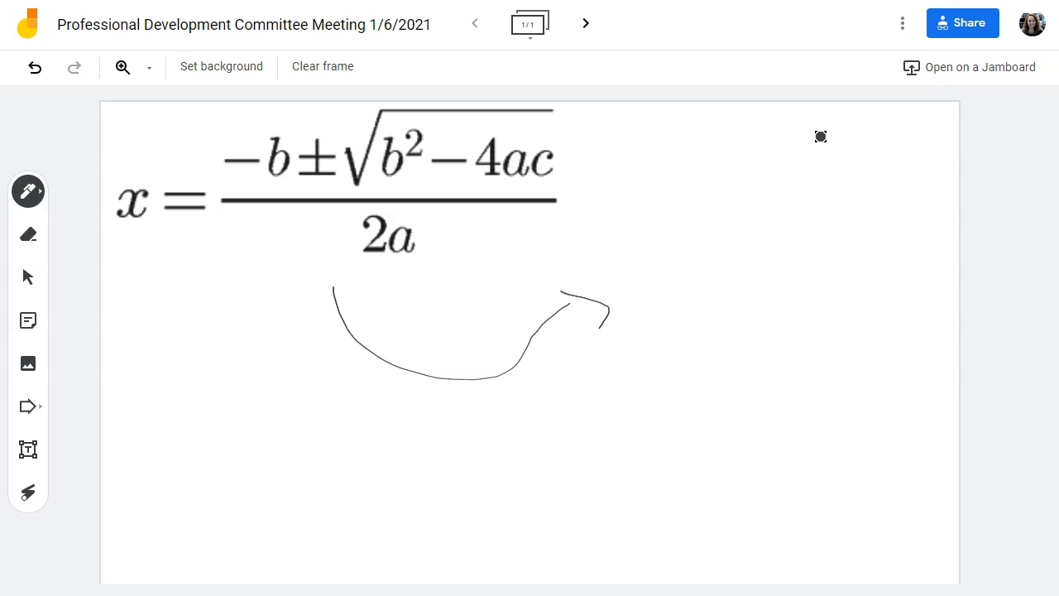